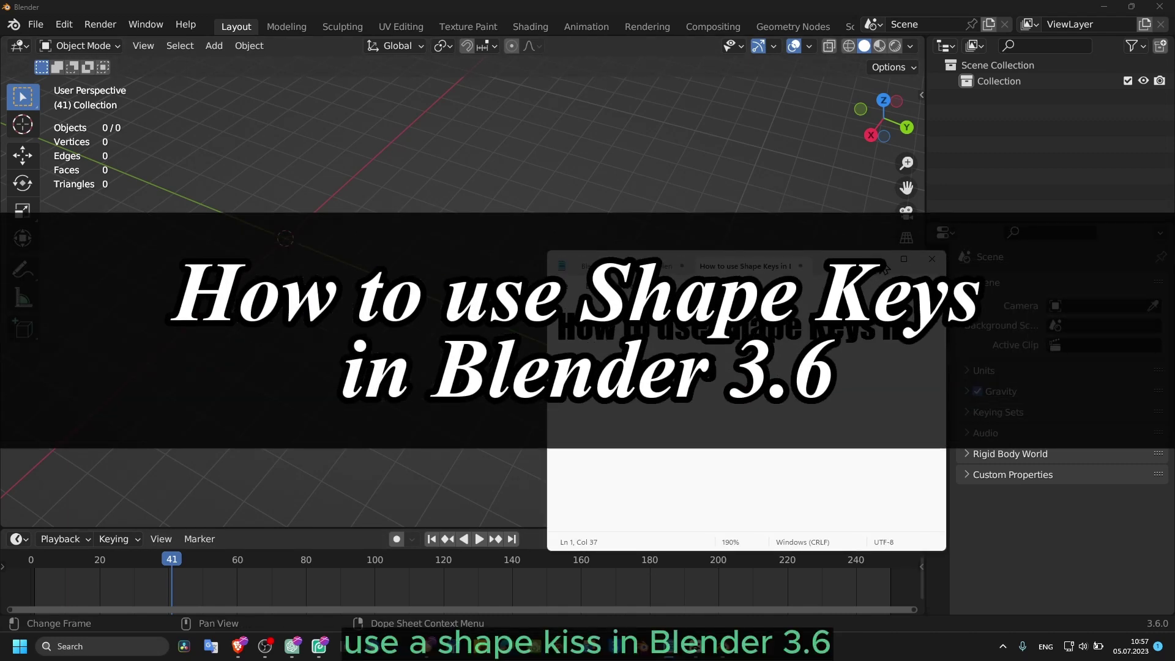
- Close the title notes and open the Add > Mesh list in the empty scene
left_click(876, 259)
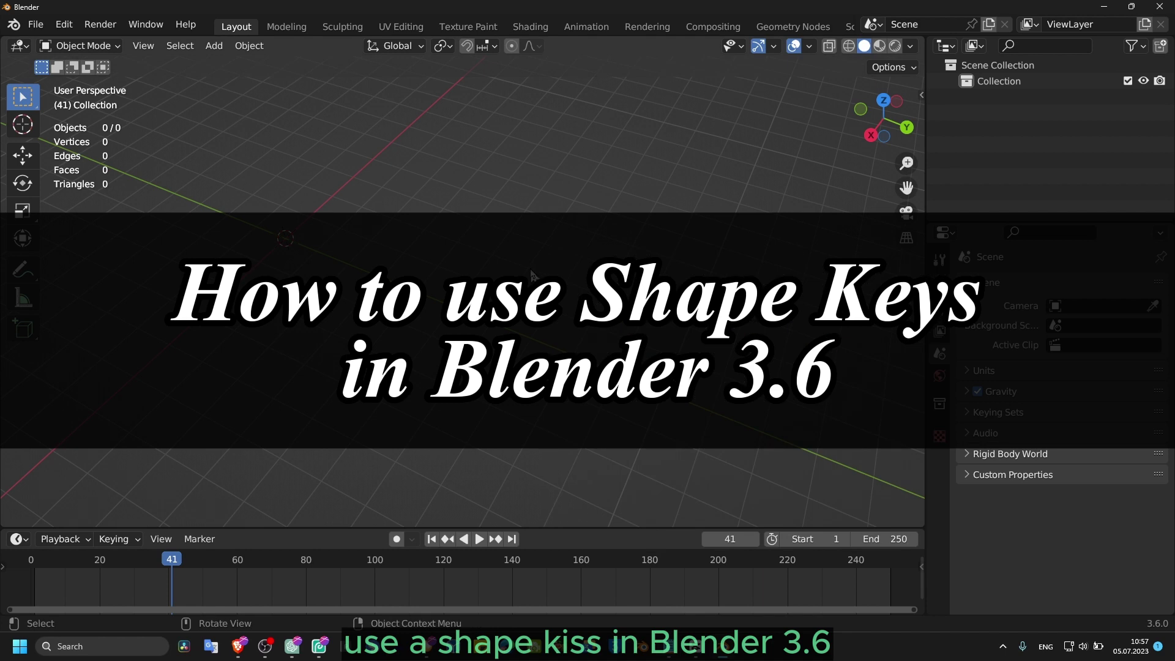
key("shift+a")
mouse_move(546, 270)
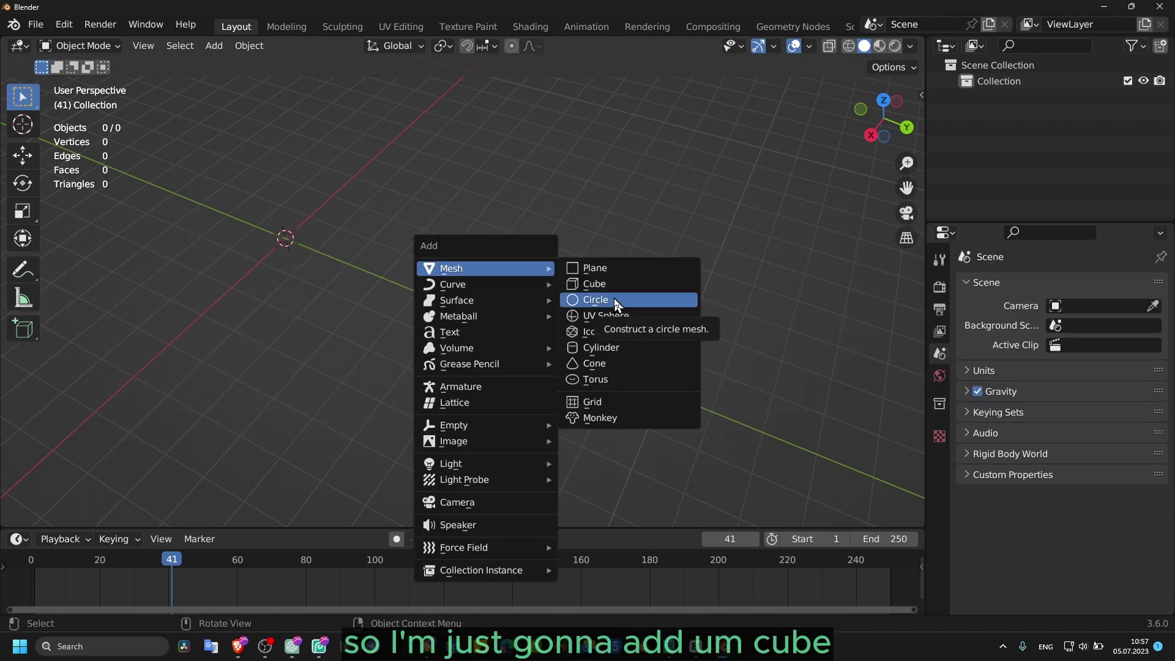
- Add a default 2 m cube at the origin and orbit the view around it
left_click(631, 286)
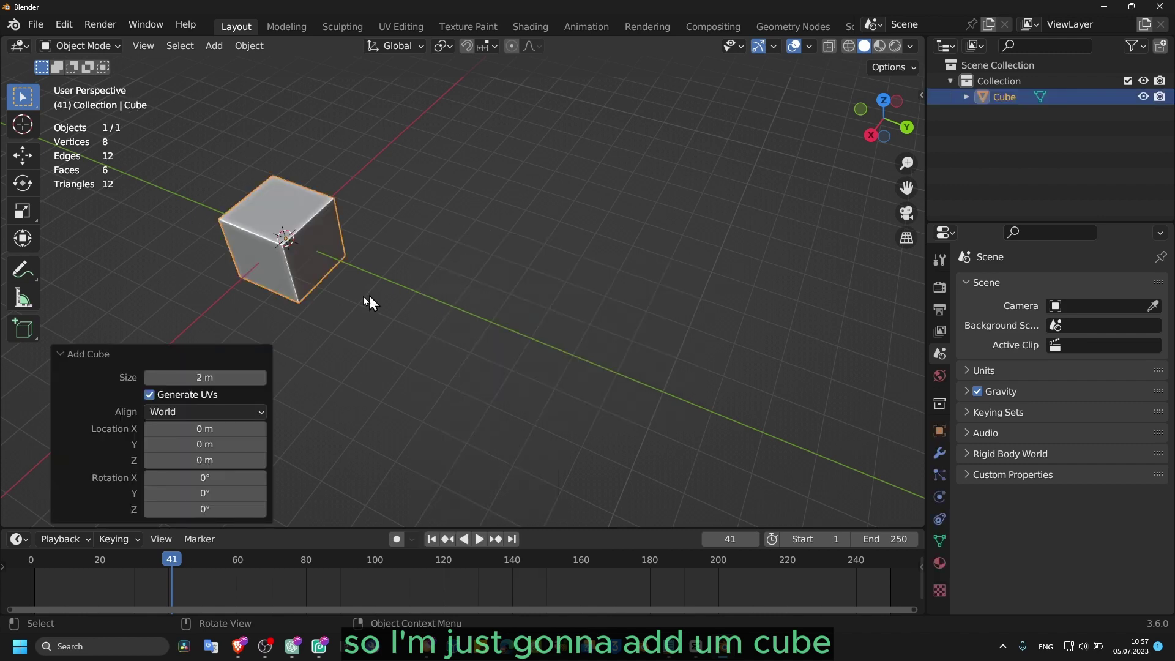
middle_click_drag(369, 296, 238, 356)
- Collapse the Add Cube panel and browse the Object and Material tabs to reach Object Data
left_click(69, 358)
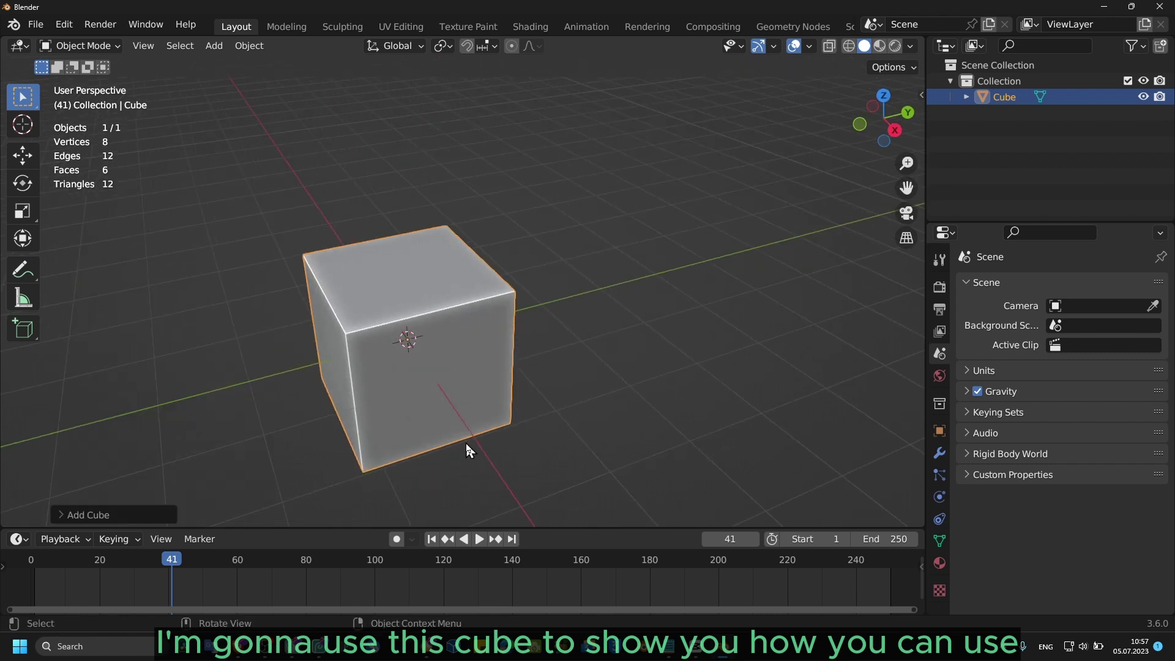
left_click(941, 436)
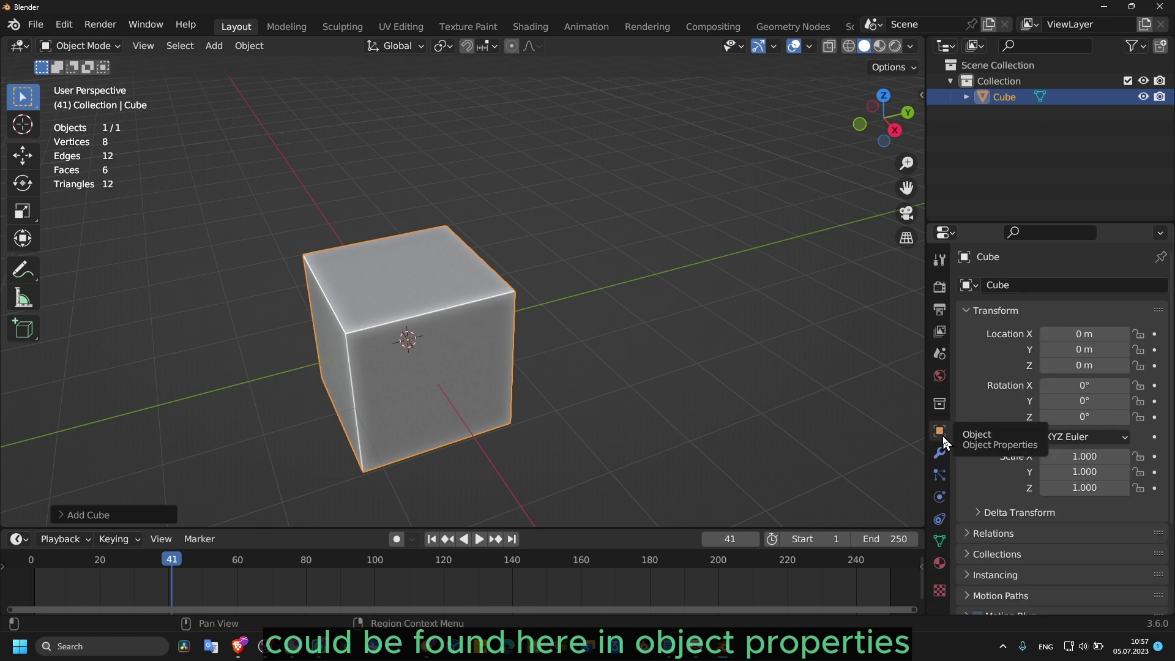
scroll(1012, 449, "down", 4)
scroll(1012, 450, "up", 5)
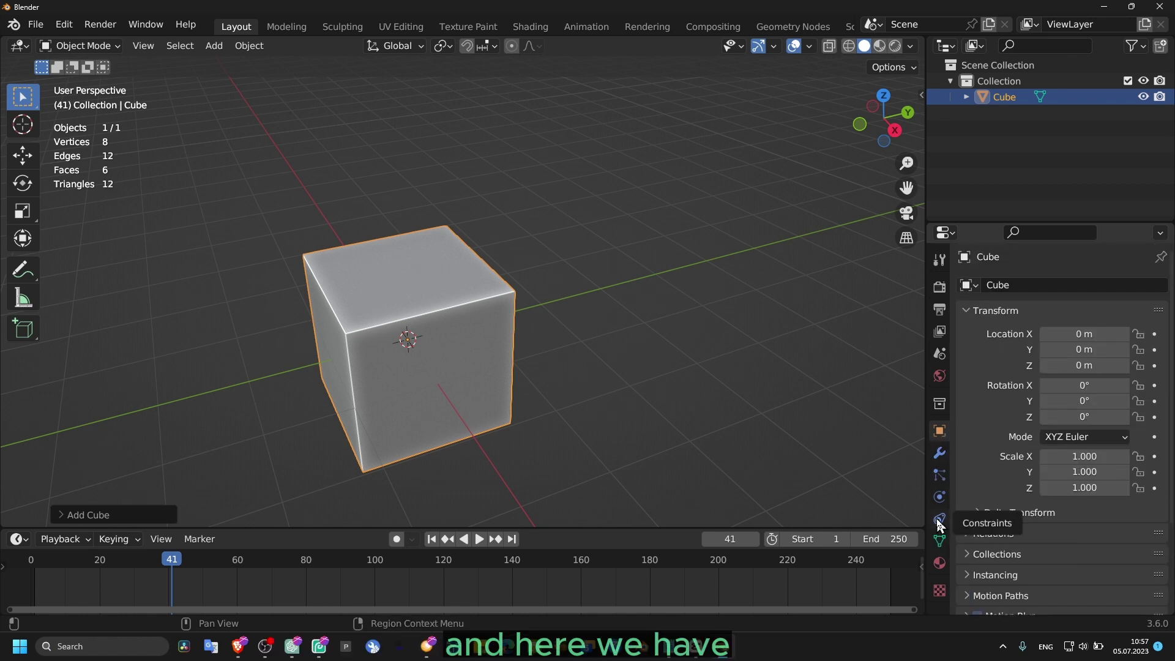
left_click(940, 562)
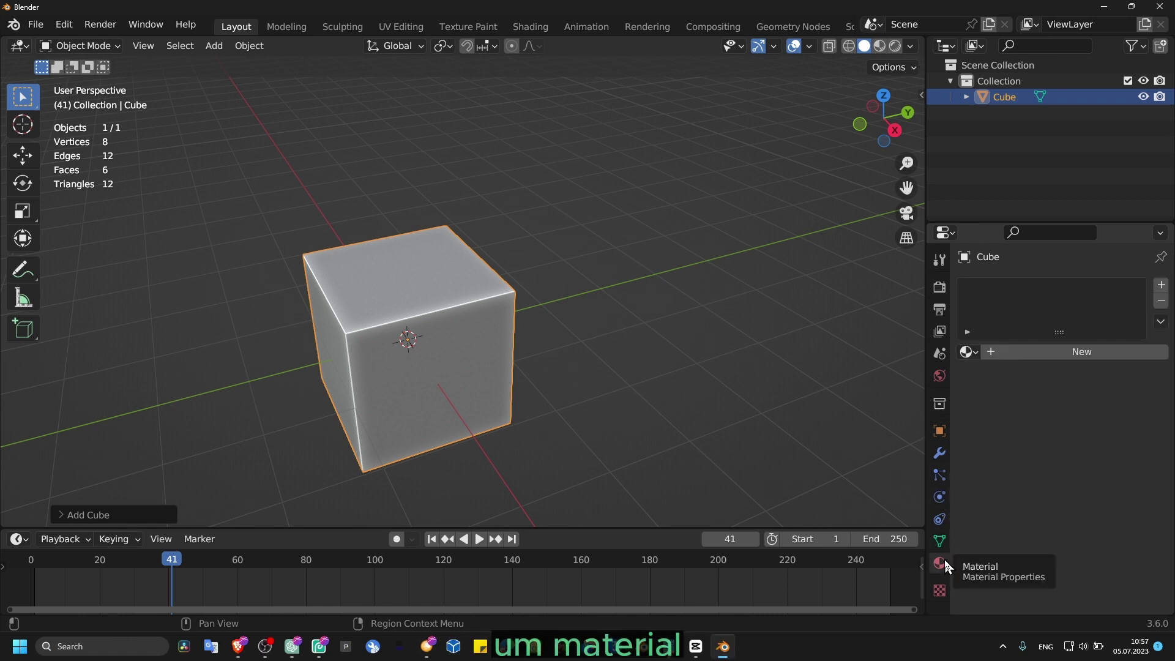
left_click(939, 541)
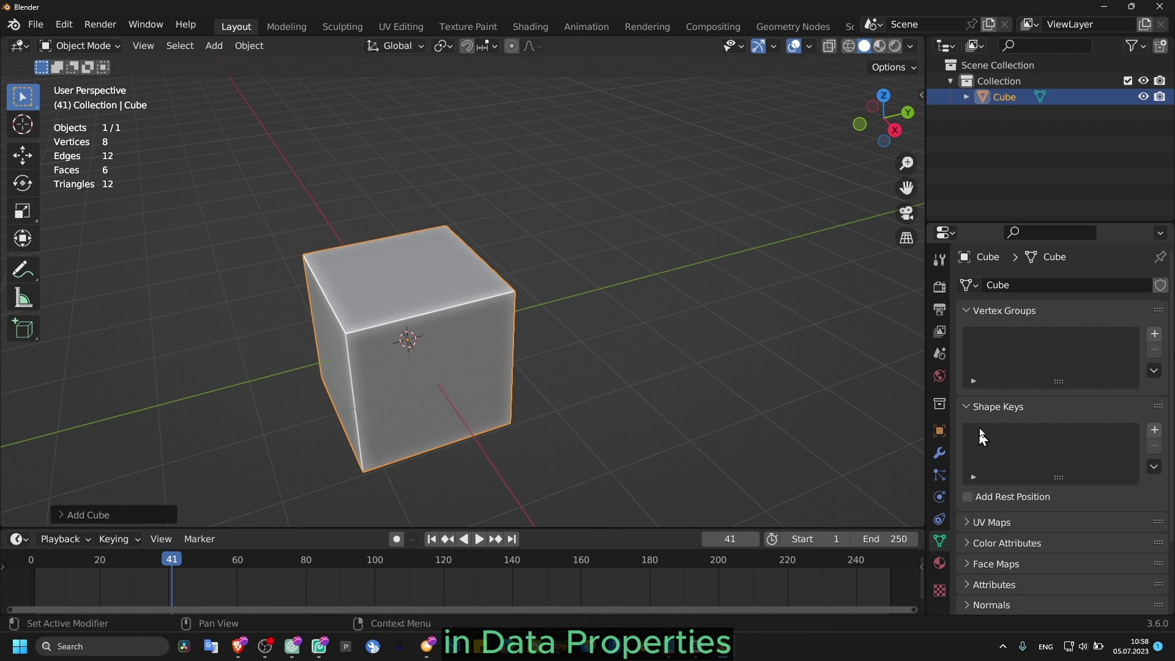
- Expand the cube's empty Shape Keys section after toggling it several times
left_click(978, 409)
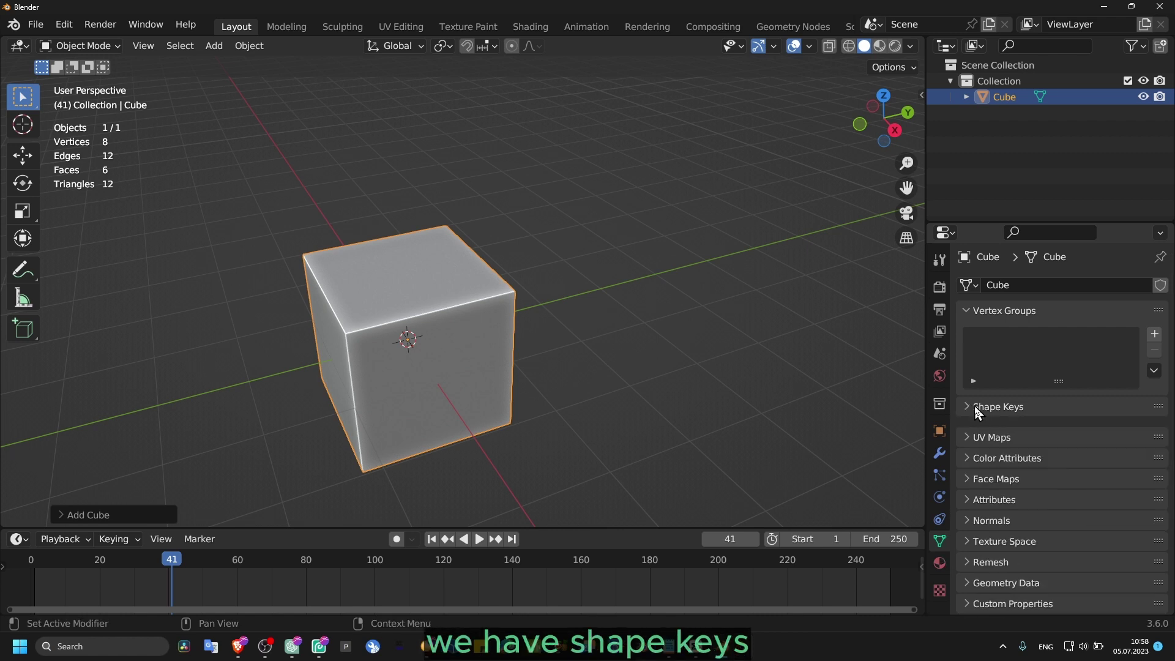
left_click(971, 406)
left_click(971, 406)
left_click(974, 405)
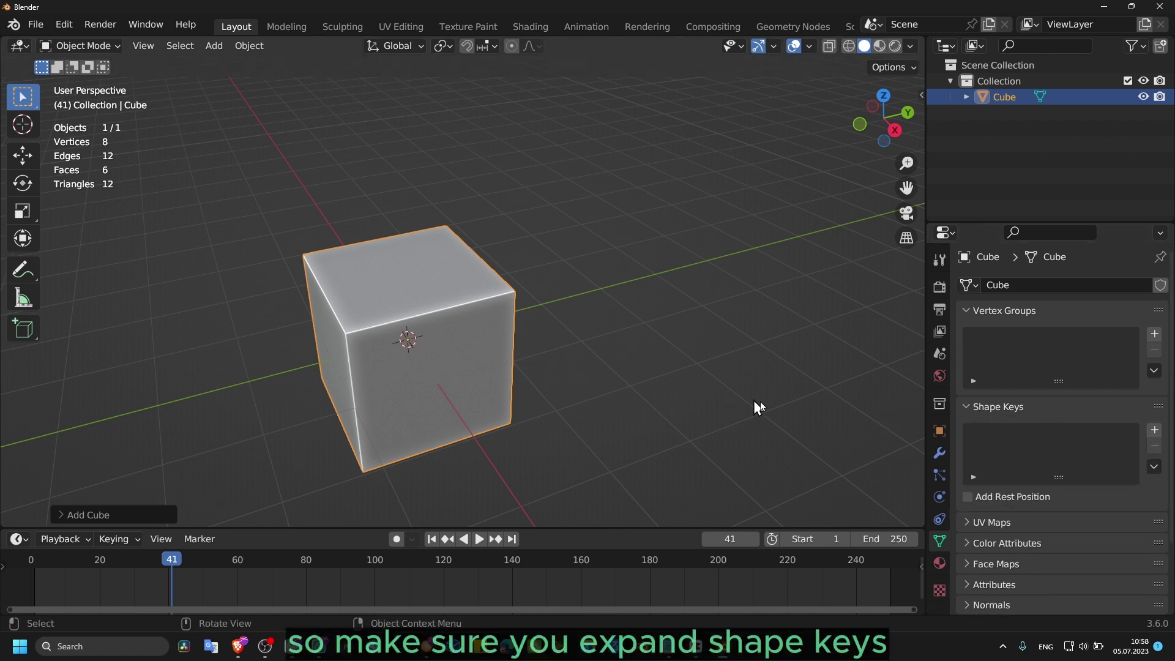
left_click(968, 406)
left_click(967, 407)
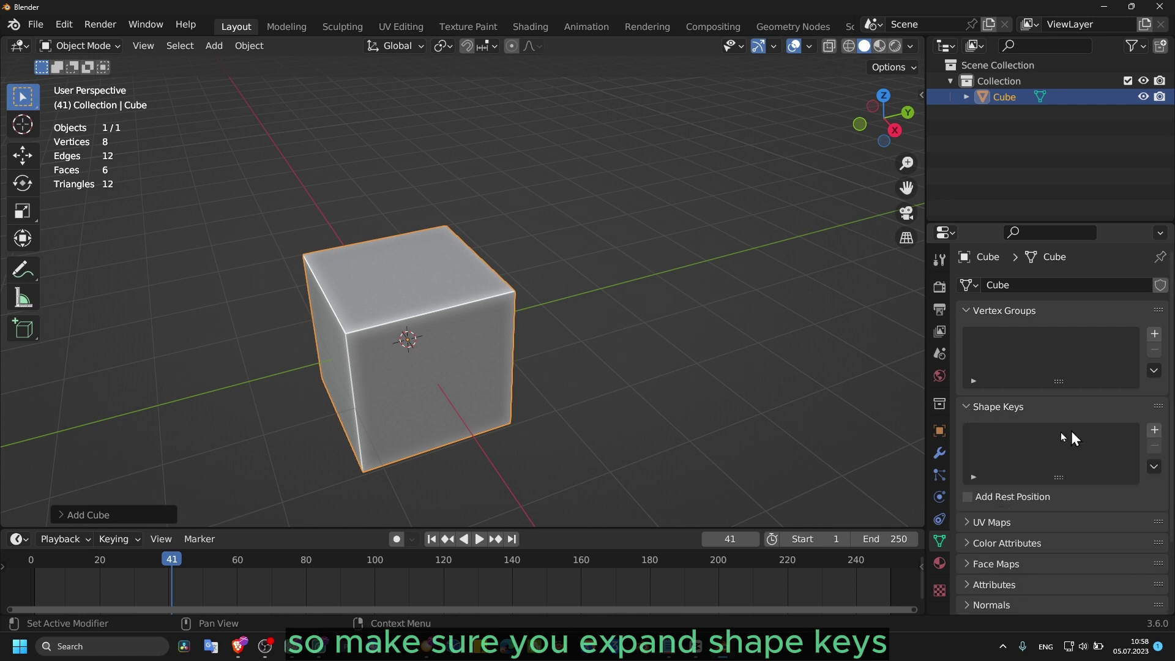
left_click(974, 407)
left_click(975, 407)
left_click(974, 407)
left_click(971, 406)
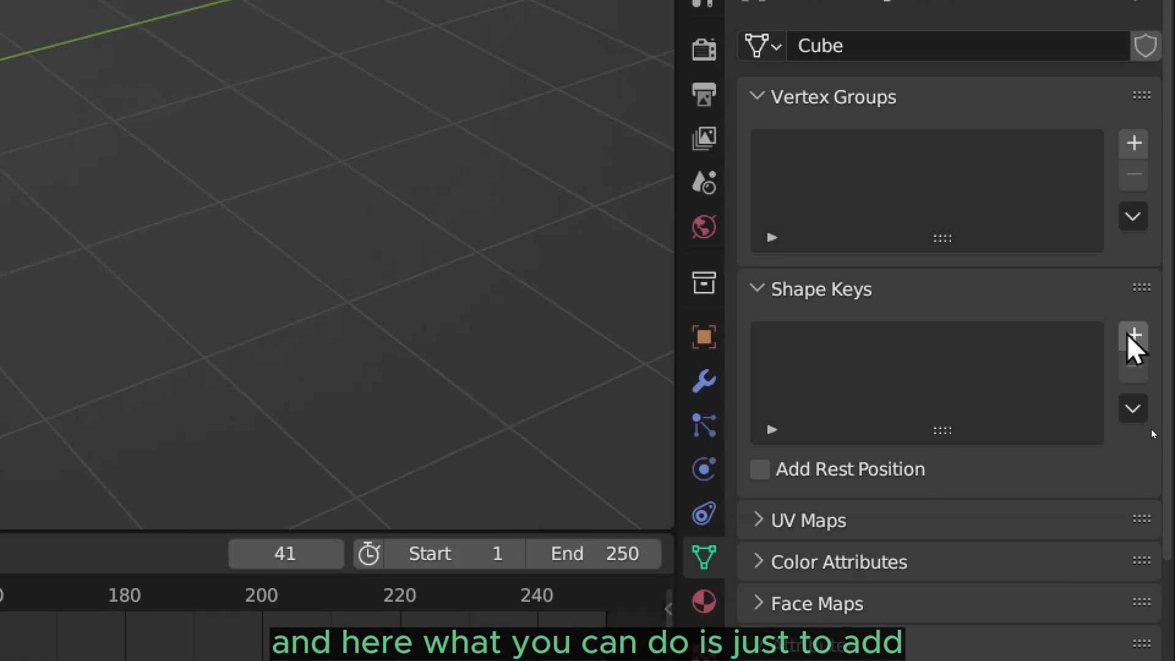
- Add the Basis shape key to the cube and orbit the view
left_click(1133, 335)
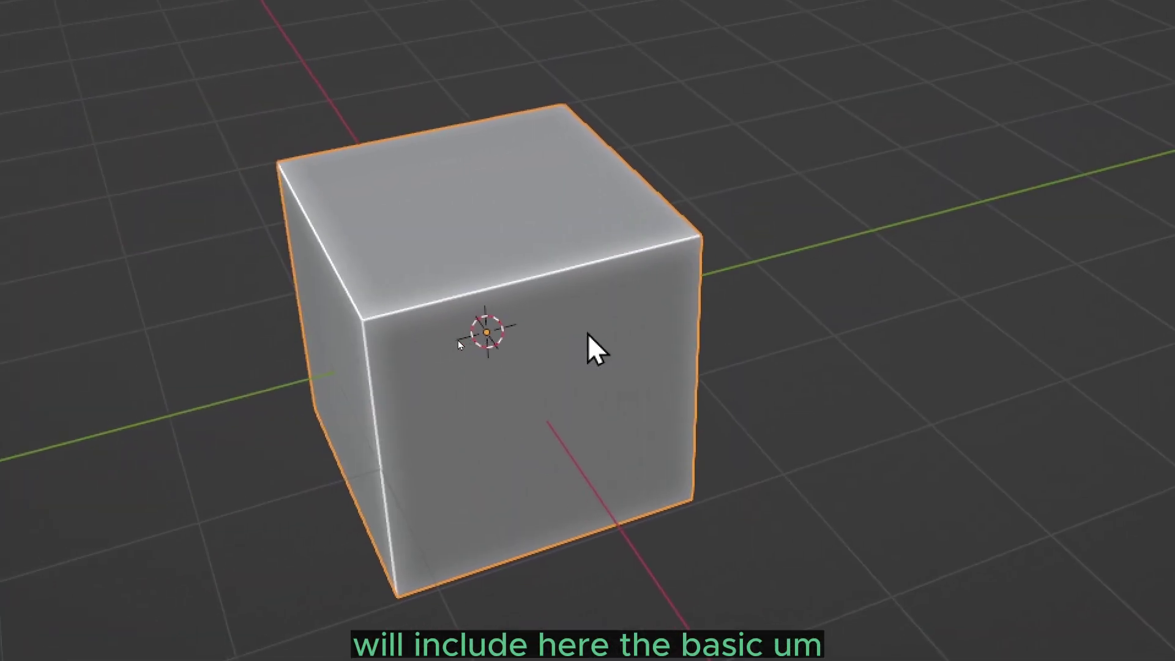
mouse_move(590, 333)
middle_mouse_down()
mouse_move(579, 336)
mouse_move(608, 330)
mouse_move(483, 342)
mouse_move(605, 332)
mouse_move(588, 332)
middle_mouse_up()
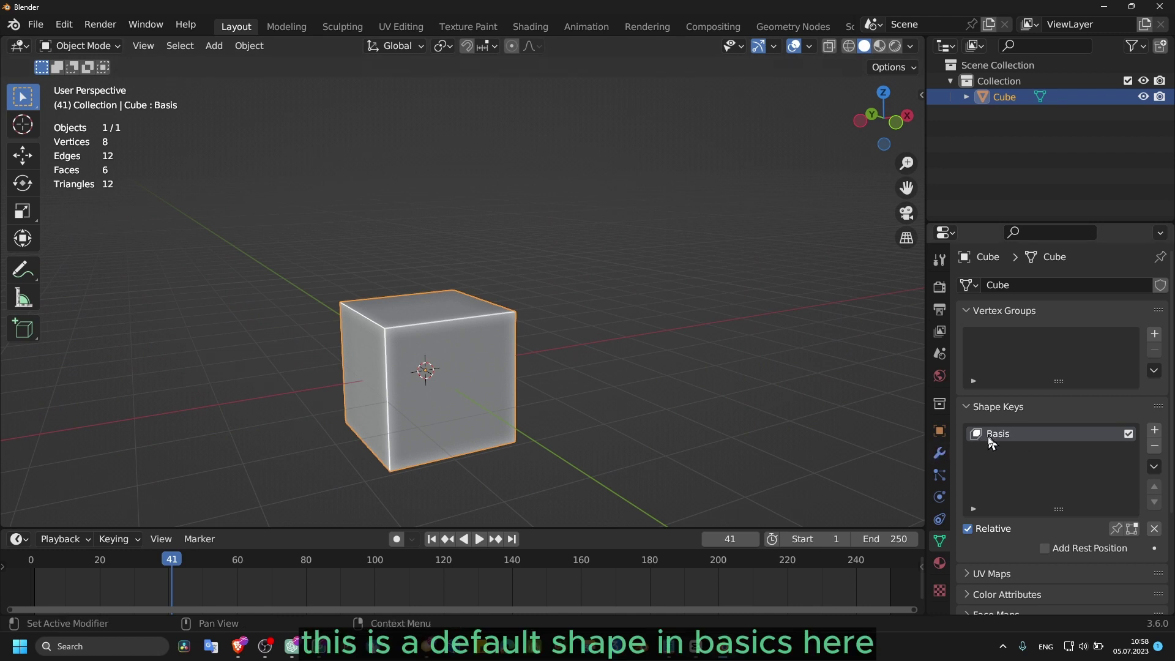
- Add shape key Key 1, then in Edit Mode subdivide the cube's top face into four
left_click(1154, 431)
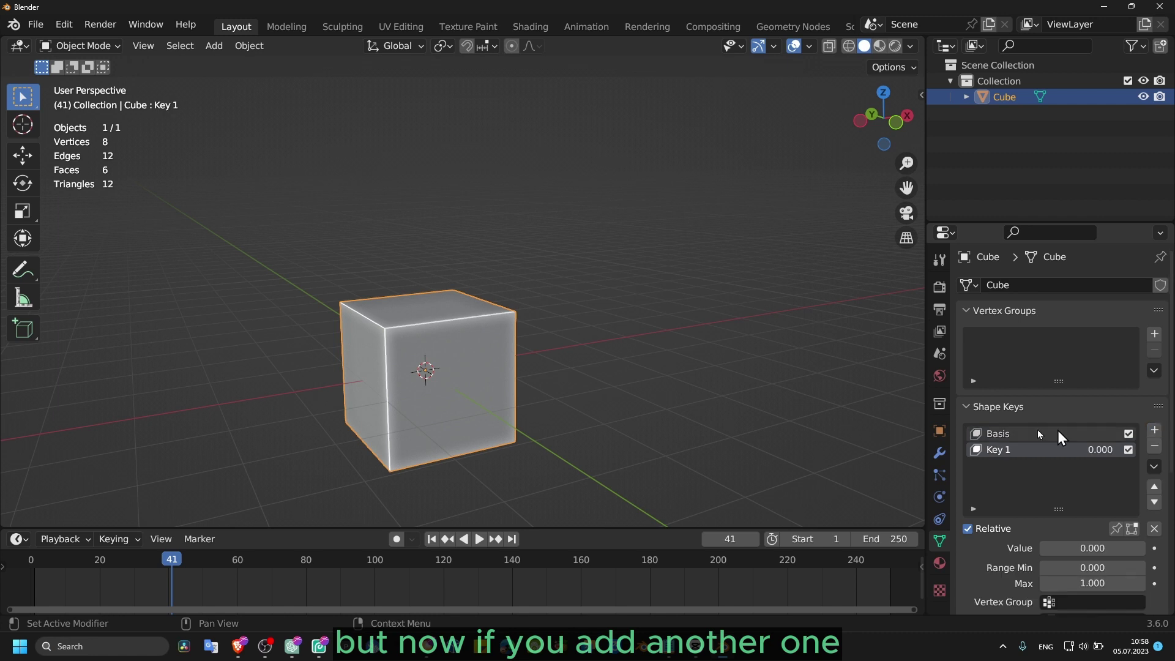
key("Tab")
left_click(364, 293)
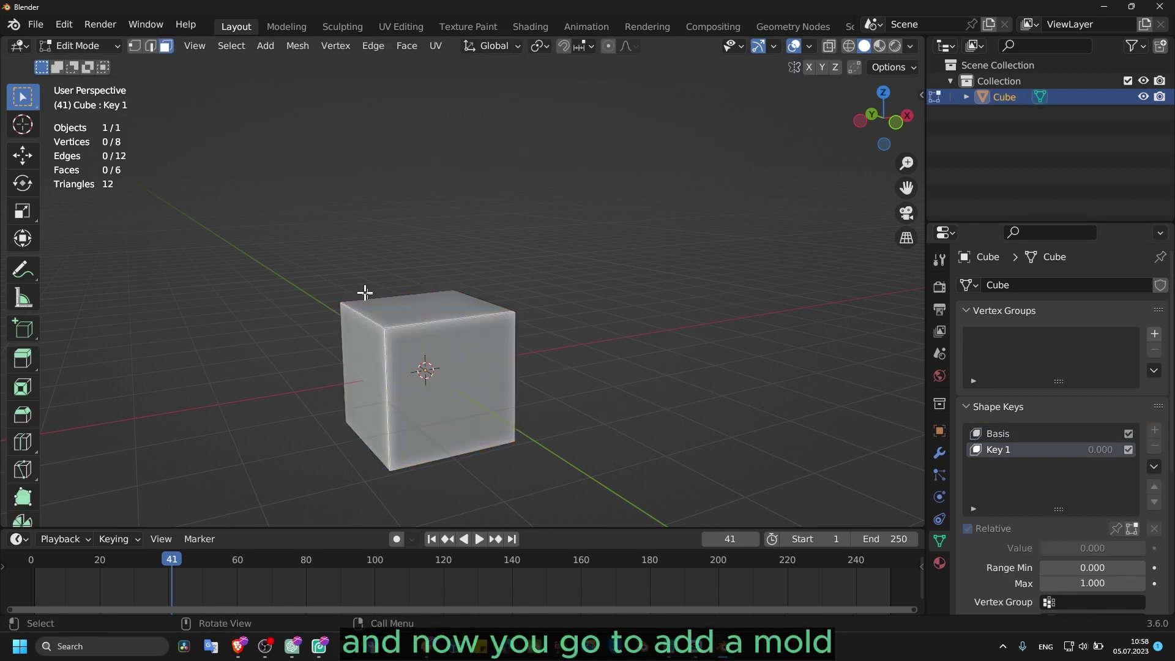
left_click(422, 309)
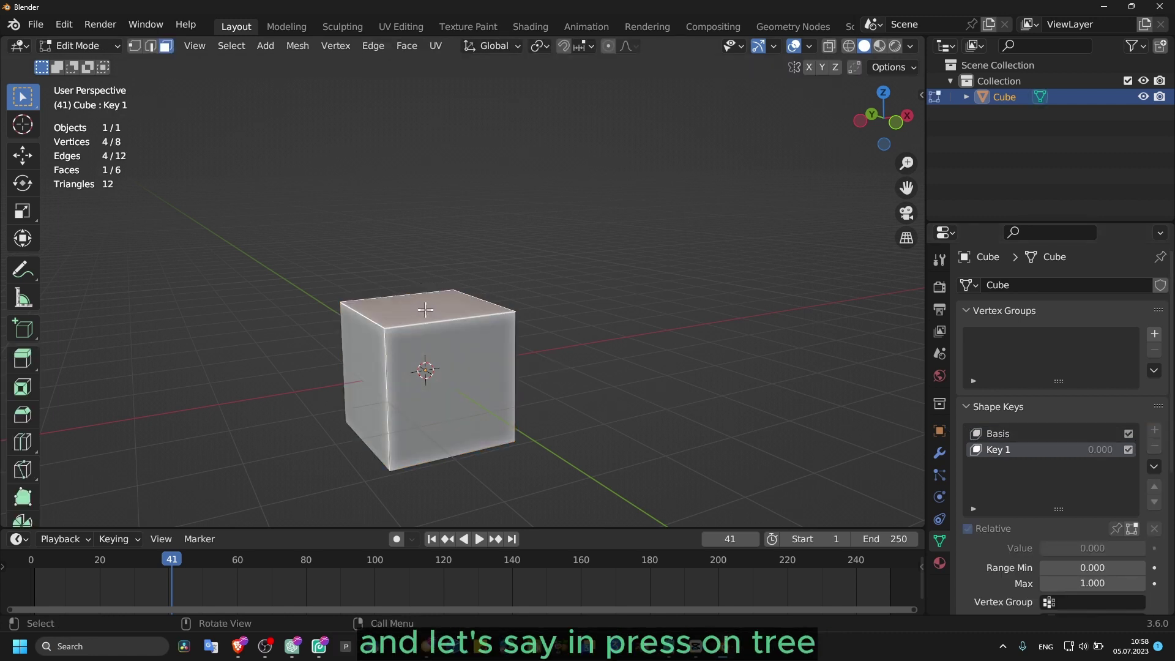
middle_click_drag(426, 310, 421, 329)
right_click(422, 329)
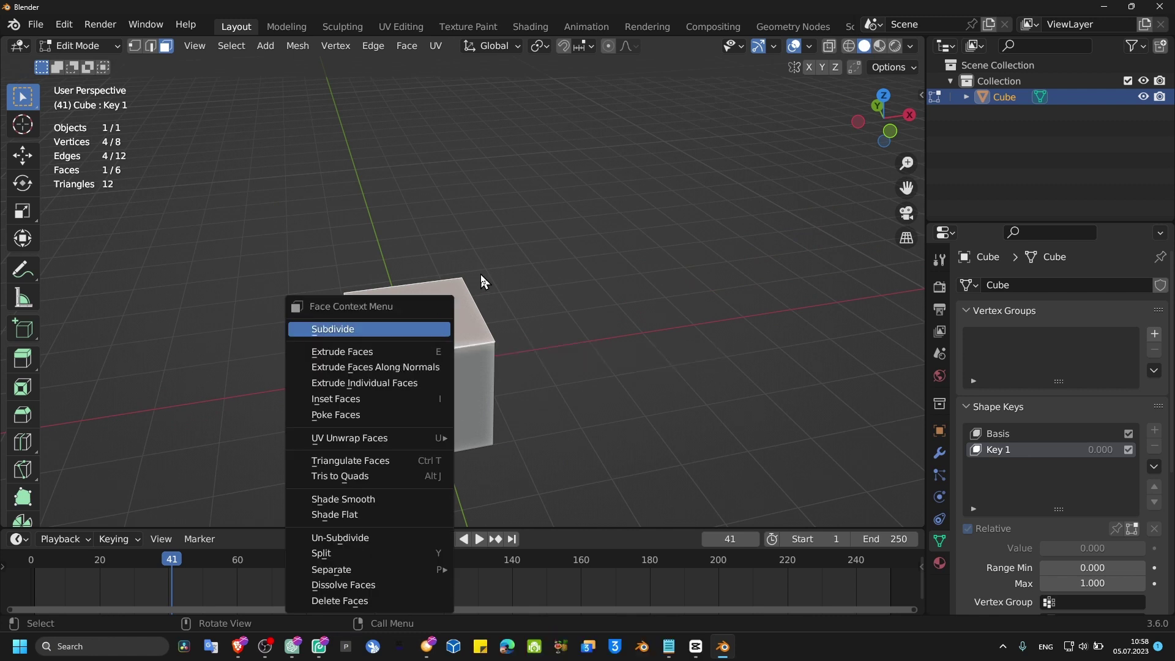
key("Return")
- Extrude one top quarter upward 1.786 m into a tall column
left_click(396, 310)
key("e")
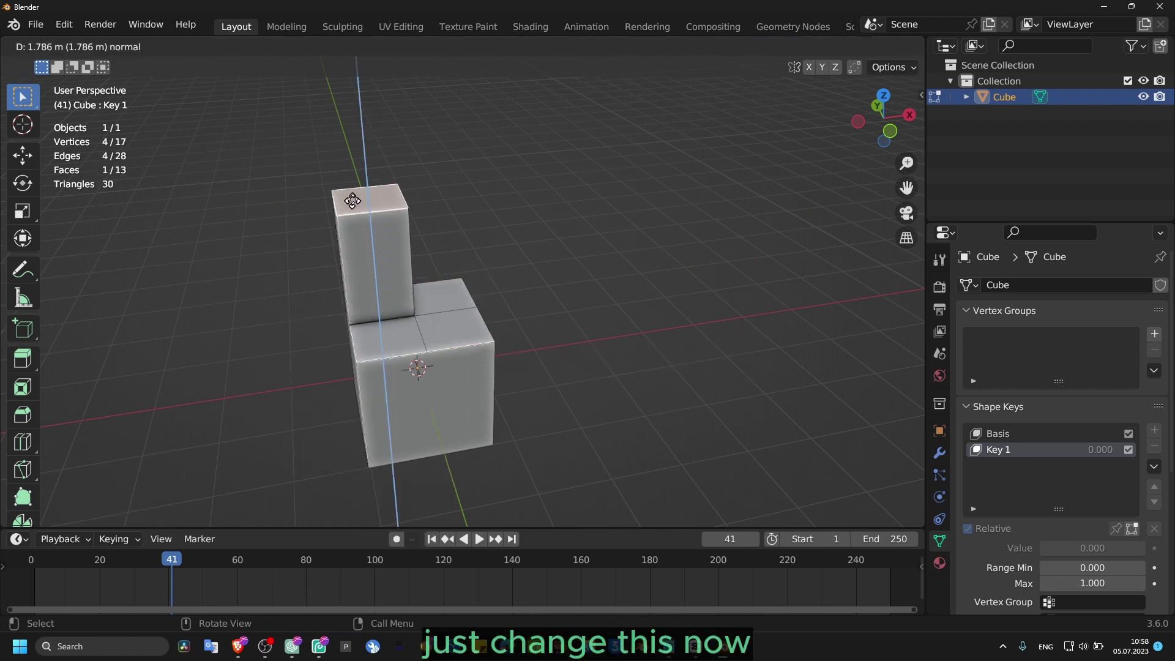
left_click(345, 187)
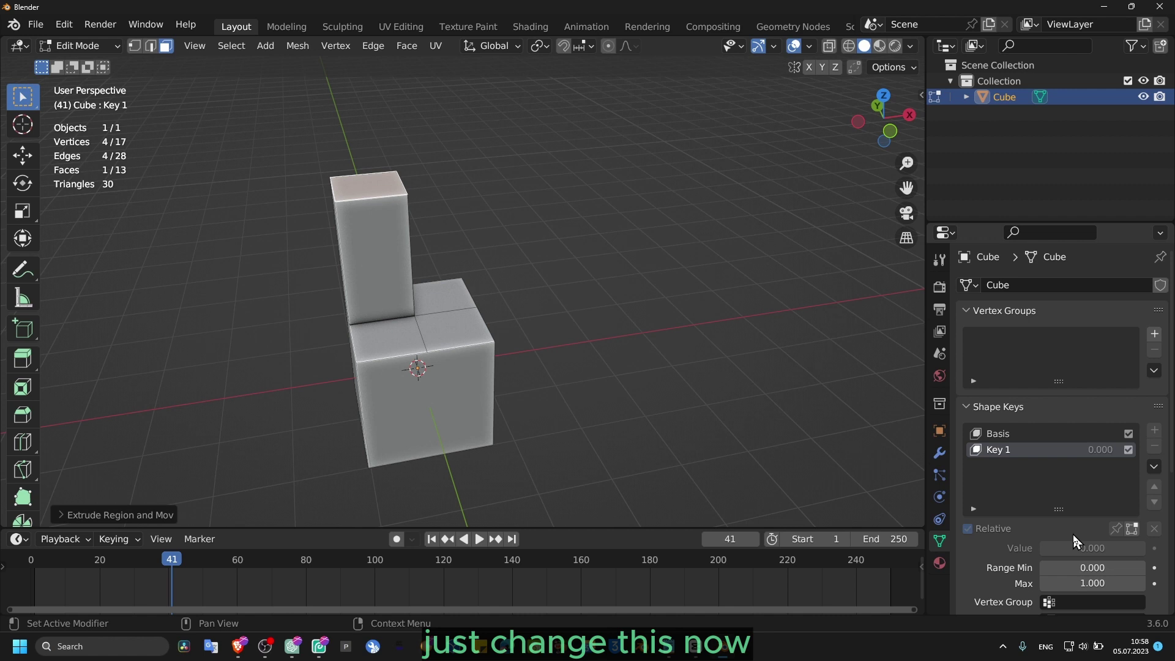
- Preview Key 1 at 0.703 so the column grows, then select the lower block's top face in Edit Mode
key("Tab")
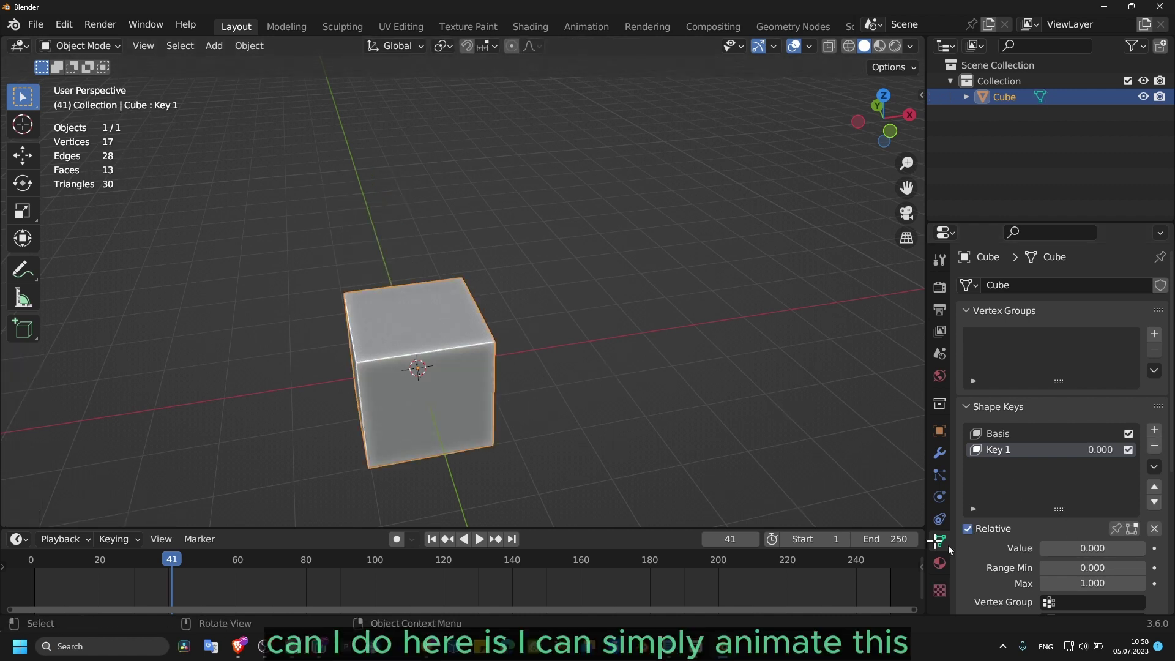
left_click_drag(1052, 548, 1115, 548)
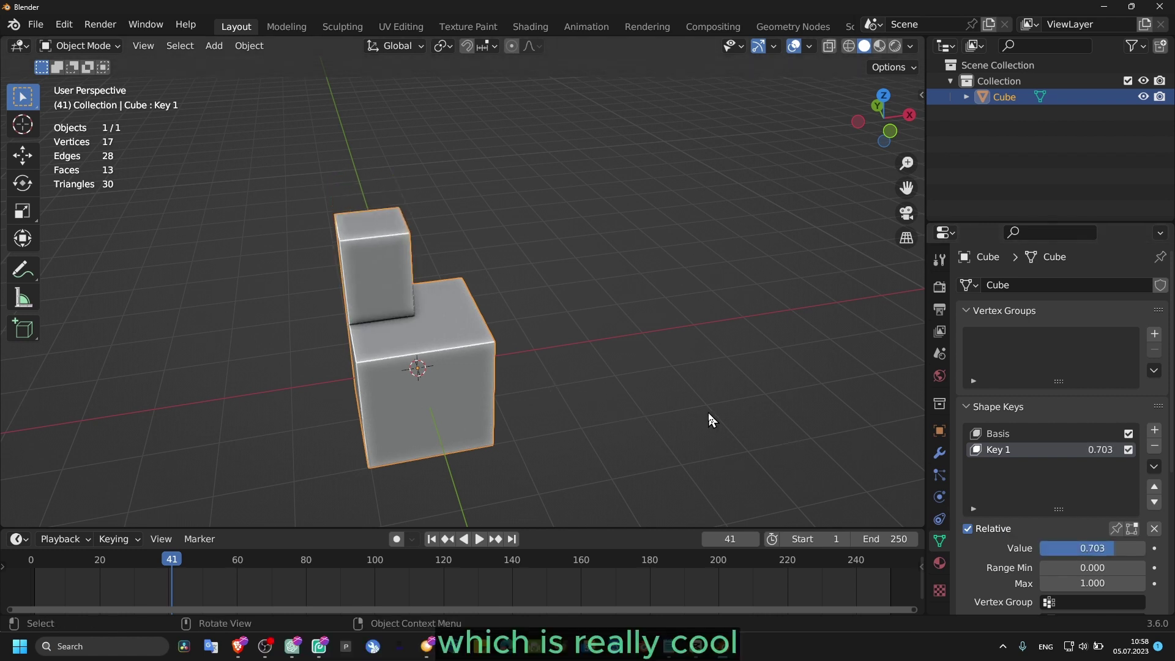
key("Tab")
left_click(456, 327)
middle_click_drag(446, 293, 418, 390)
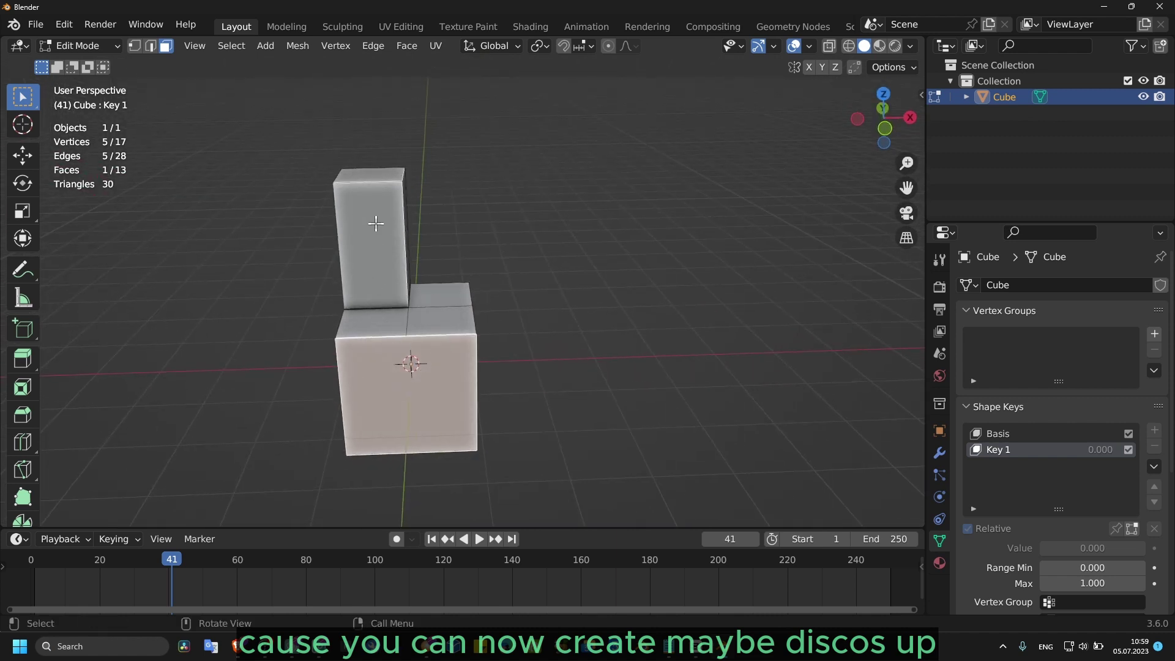
- Try extruding and subdividing faces on Key 1, then select a single vertical edge
middle_click_drag(382, 273, 418, 371)
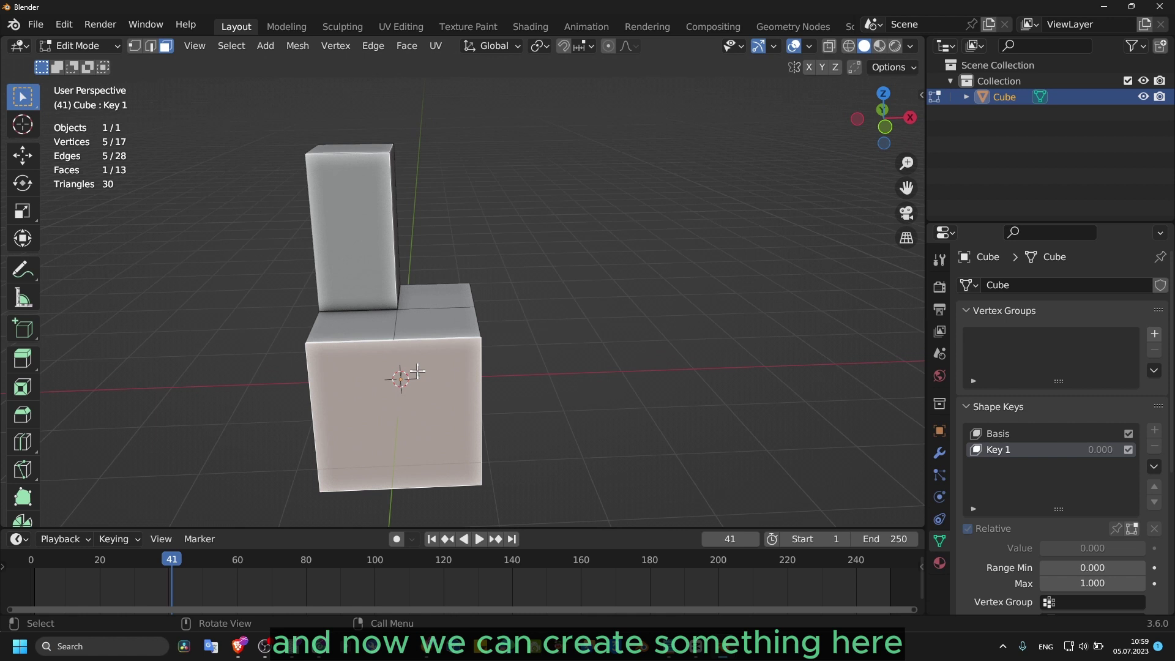
right_click(409, 381)
left_click(367, 362)
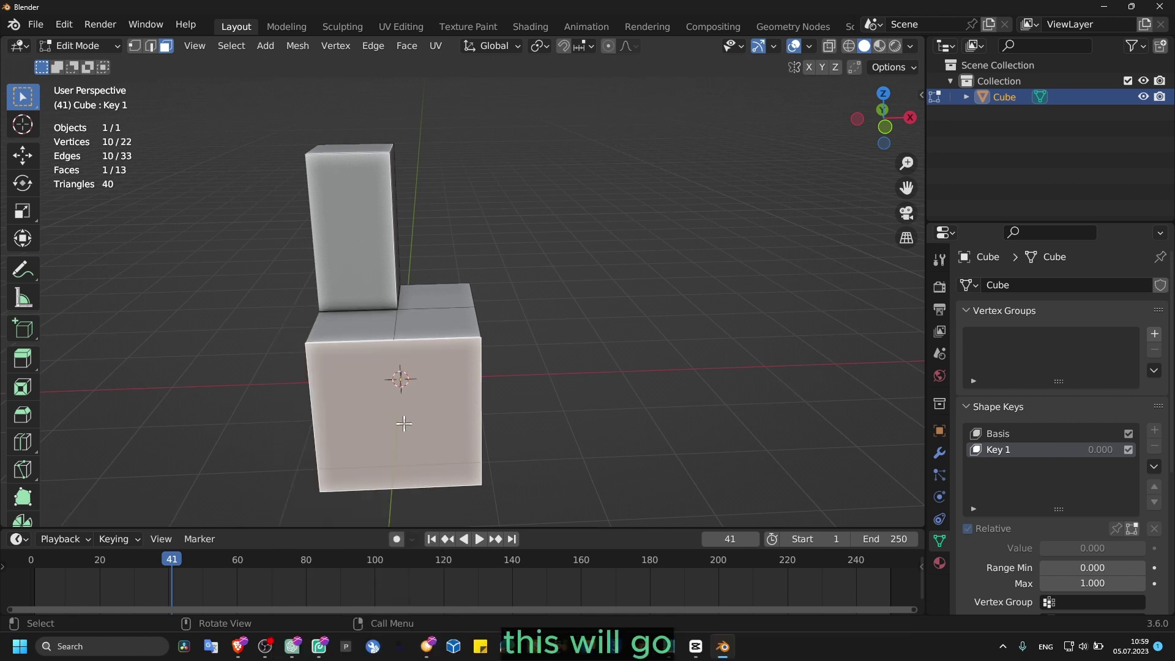
middle_click_drag(404, 414, 401, 375)
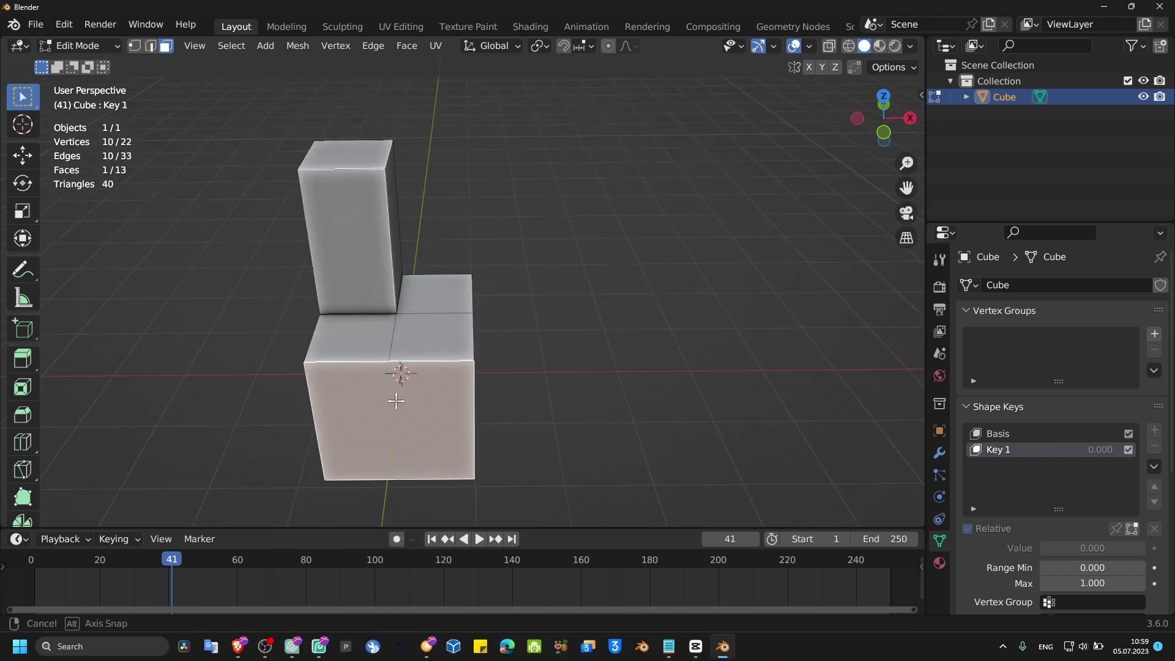
right_click(401, 375)
left_click(380, 343)
left_click(410, 346)
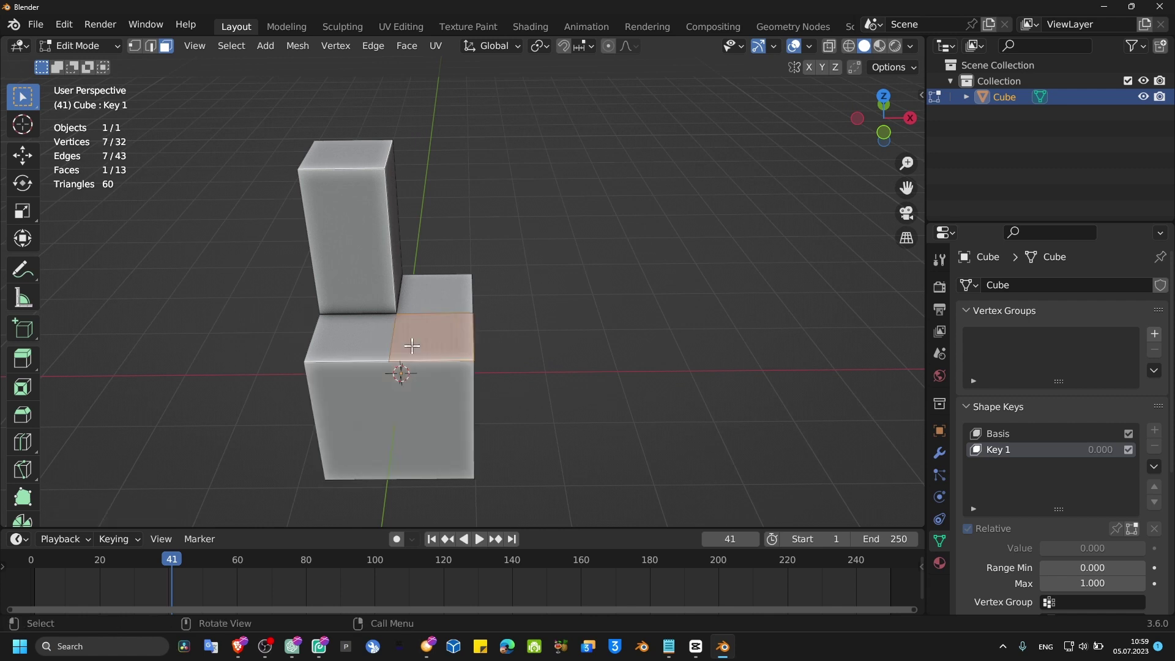
left_click(347, 353)
key("2")
left_click(403, 354)
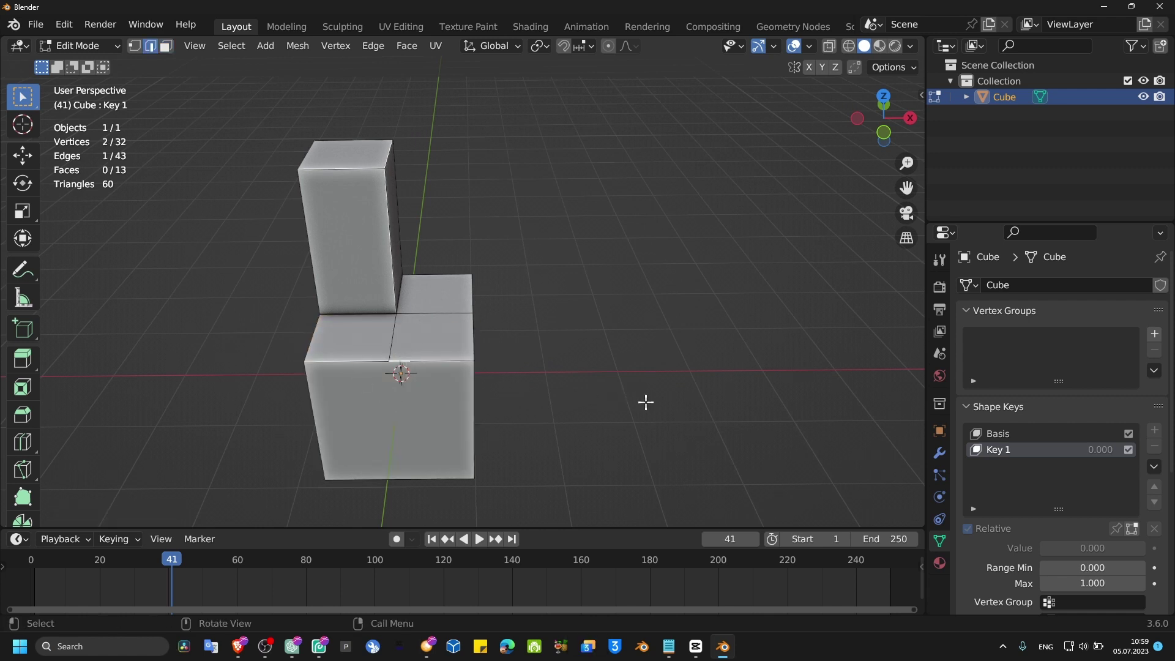
- Reselect the lower block's top face in face mode and try an extrusion, then undo it
key("Tab")
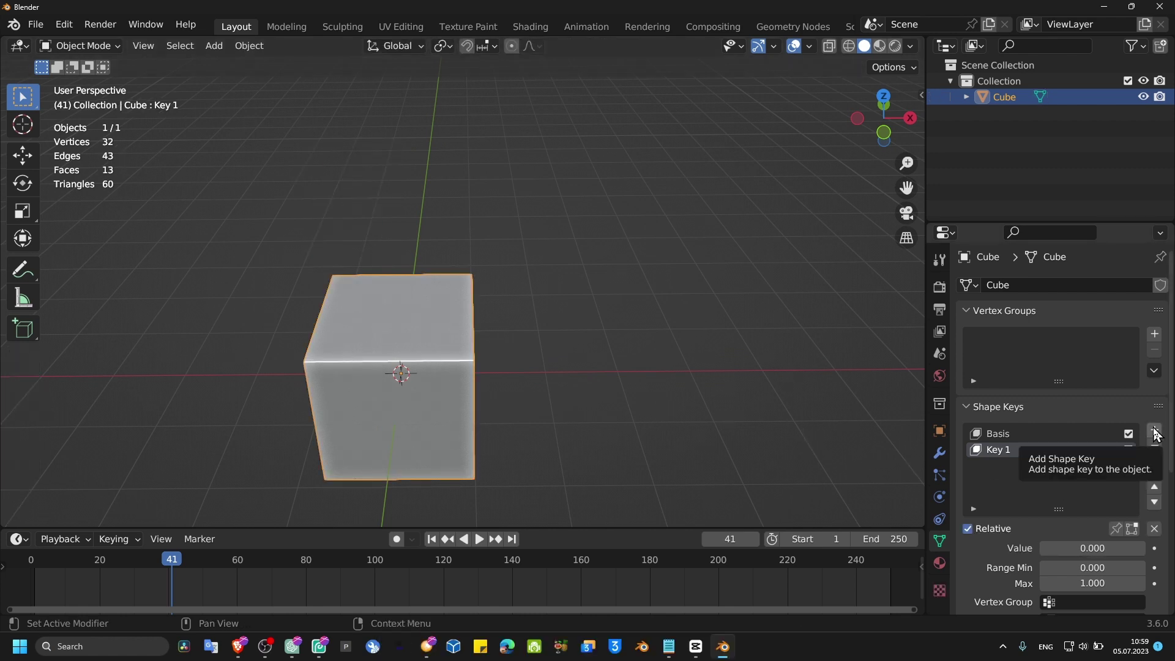
key("Tab")
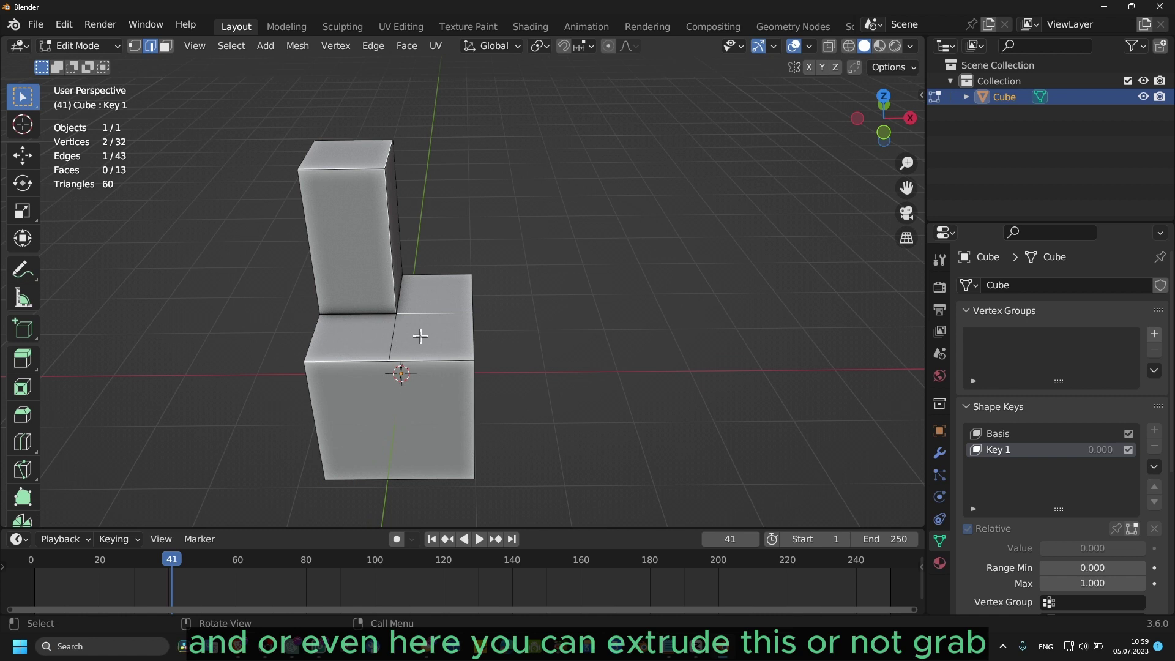
key("3")
left_click(443, 348)
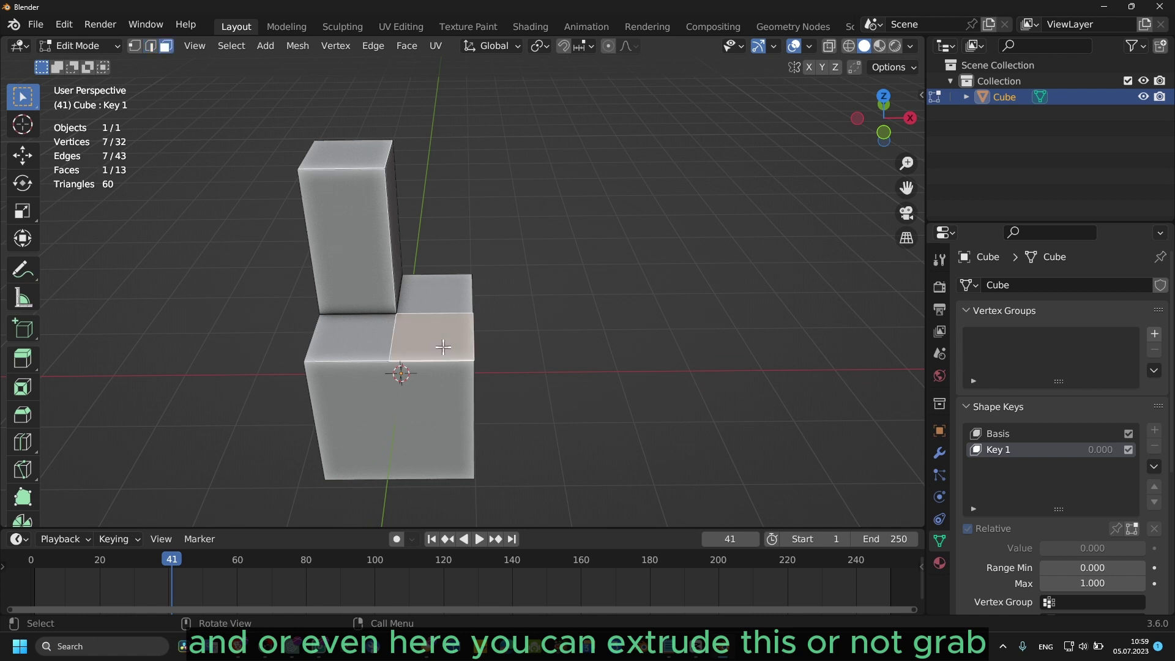
key("e")
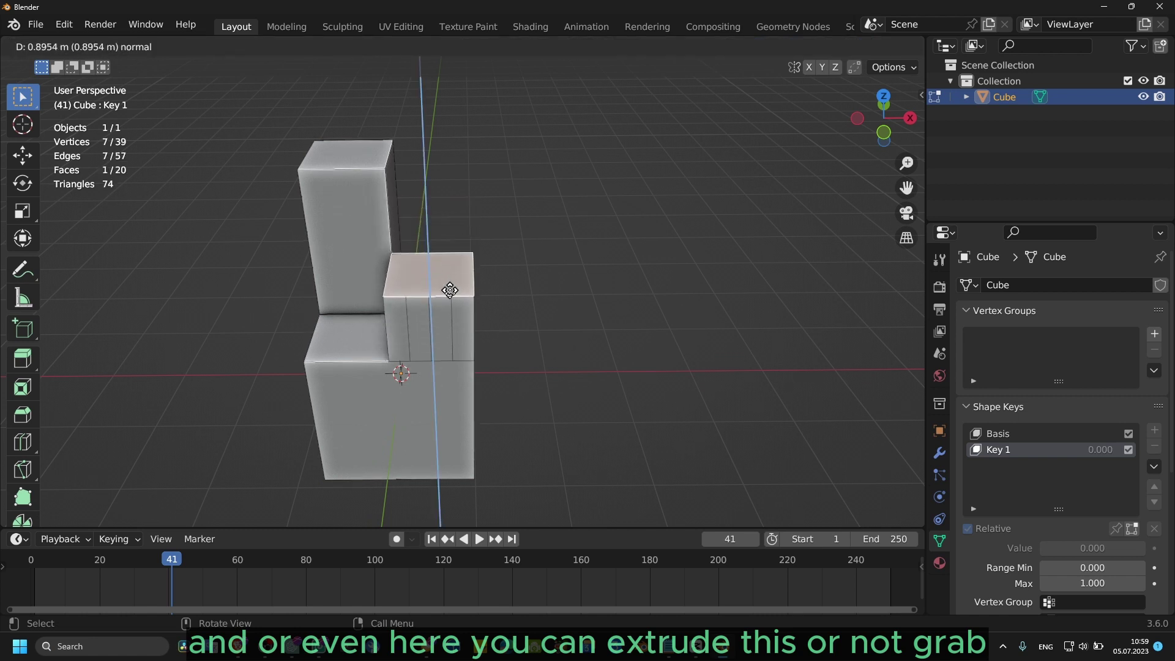
left_click(449, 288)
key("ctrl+z")
- Try moving and scaling the selected top face, undoing both changes
key("g")
left_click(511, 259)
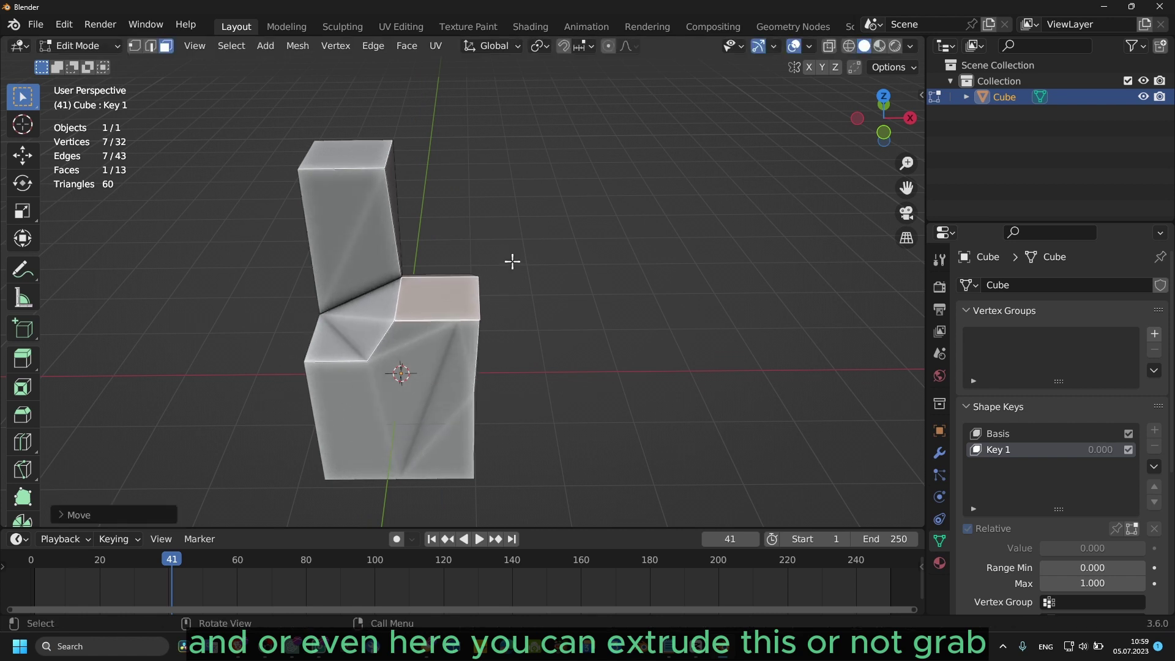
key("ctrl+z")
key("s")
left_click(527, 274)
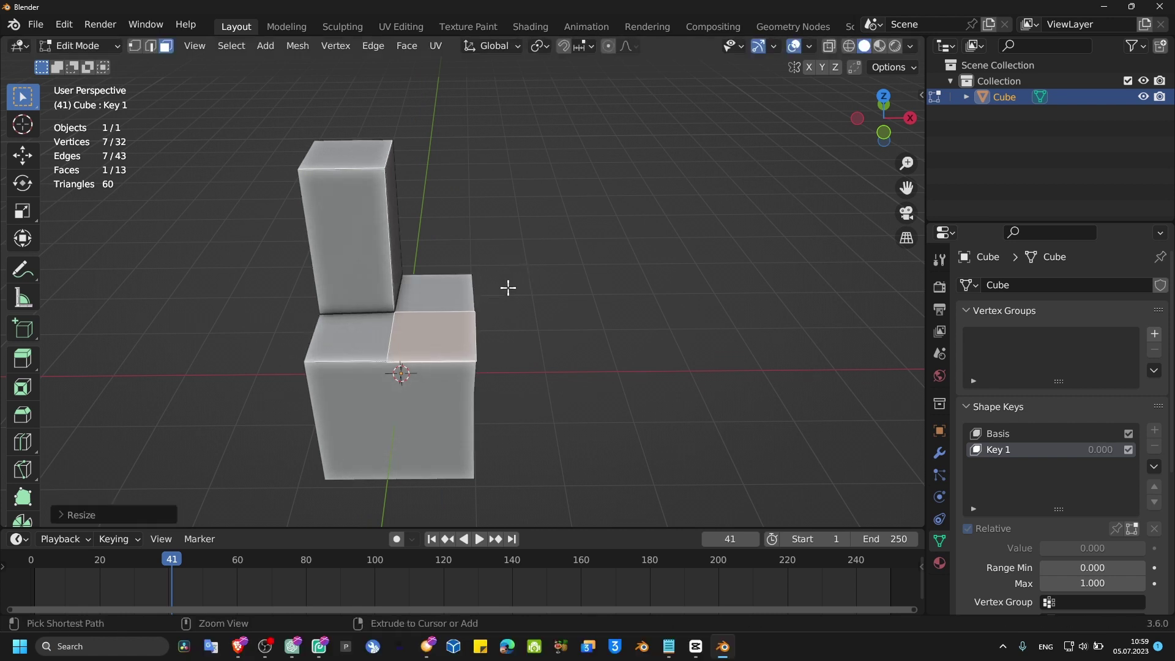
key("ctrl+z")
- Extrude the lower block's top face about 1.047 m, return to Object Mode and preview Key 1
key("e")
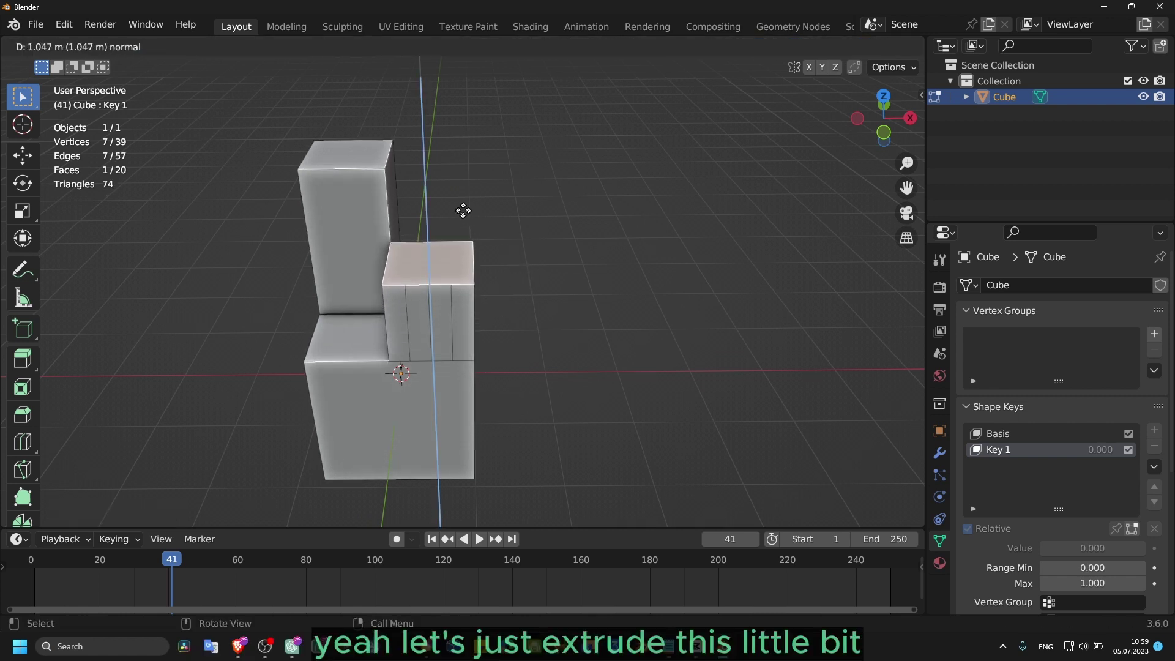
left_click(463, 214)
middle_click_drag(462, 215, 567, 273)
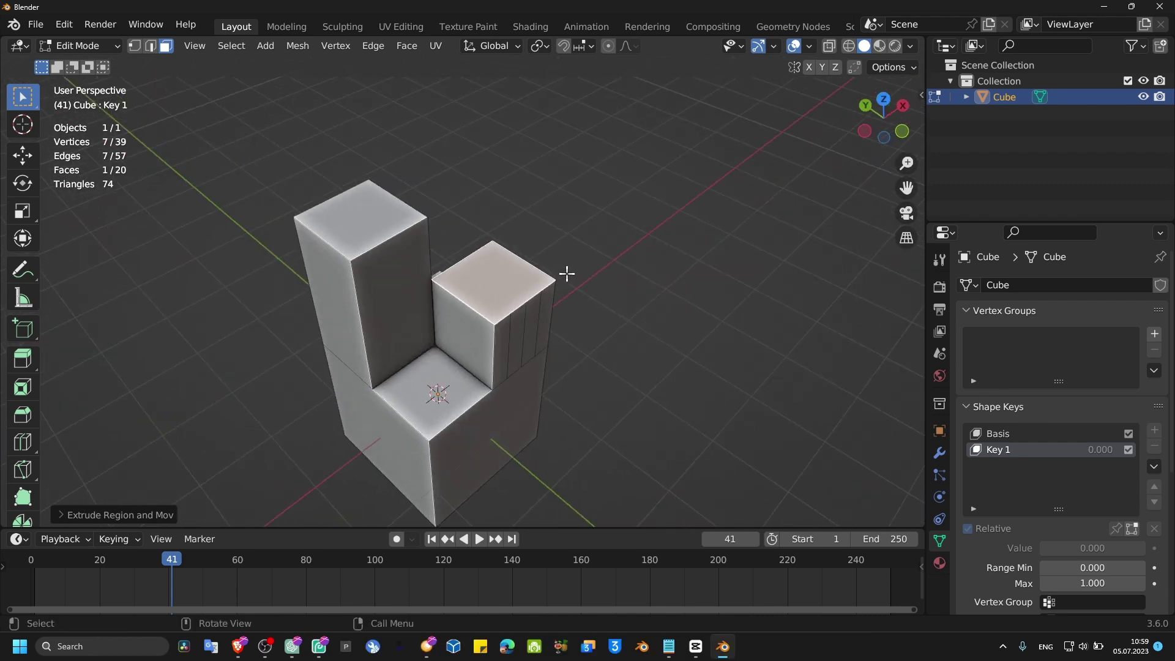
key("Tab")
mouse_move(1049, 548)
left_mouse_down()
mouse_move(1143, 547)
mouse_move(1042, 548)
left_mouse_up()
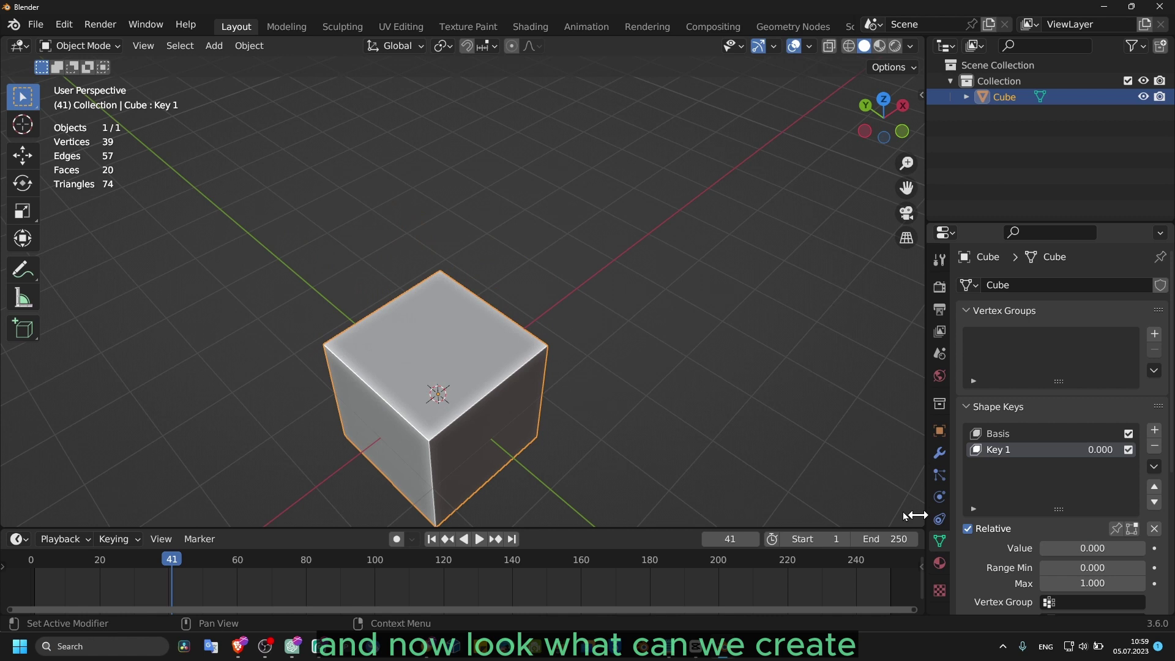
- Enlarge the timeline and keyframe Key 1's value at 0 on frame 0
left_click_drag(224, 527, 239, 462)
left_click_drag(157, 489, 36, 499)
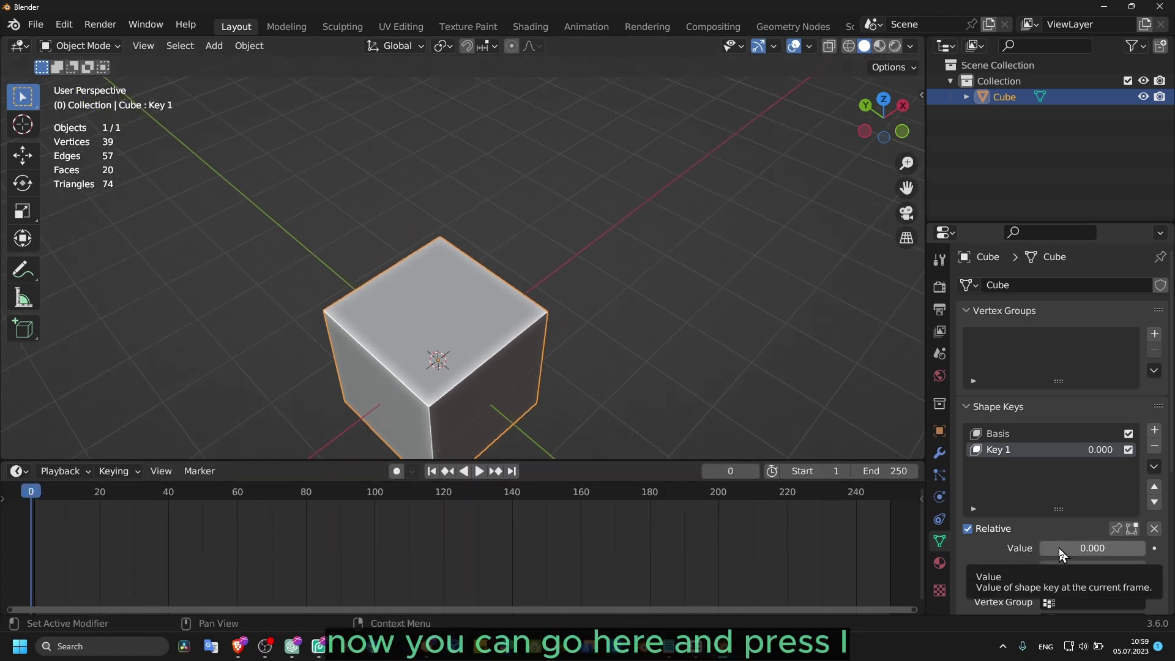
key("i")
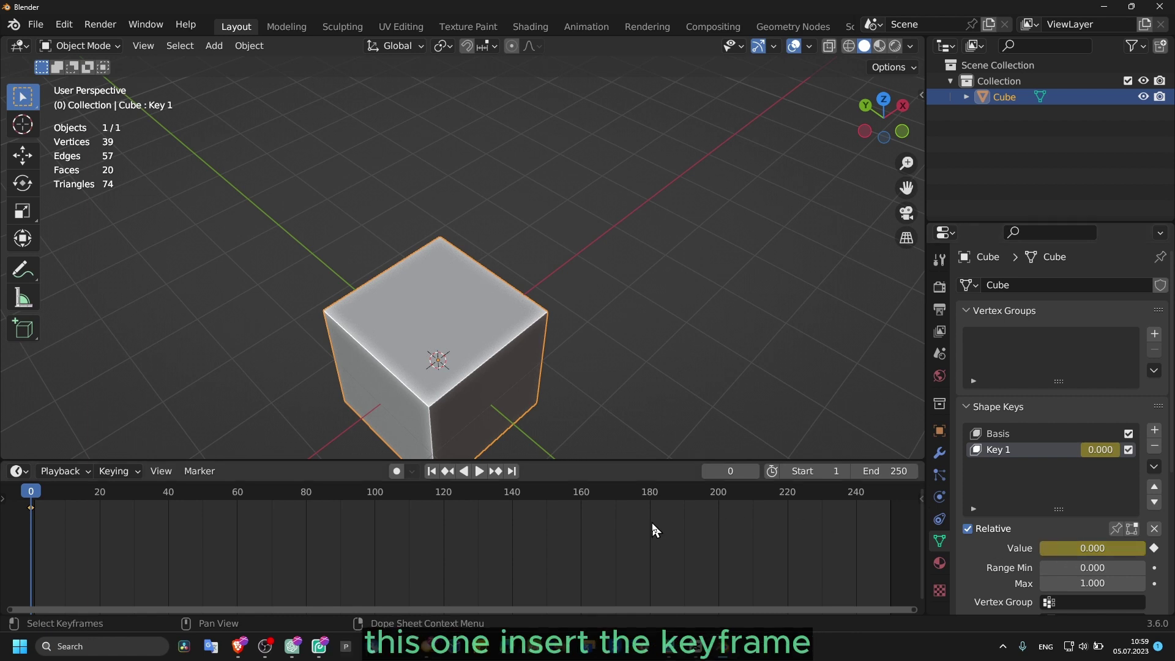
- Set Key 1's value to 1.000 on frame 78 and keyframe it
left_click_drag(31, 491, 299, 498)
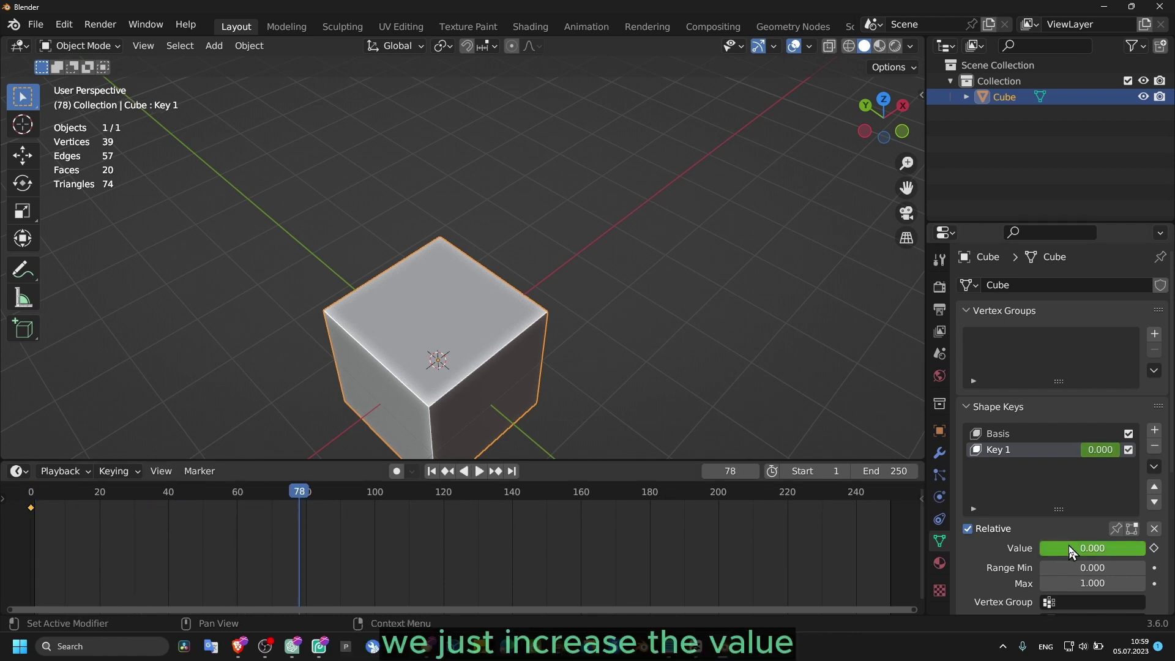
left_click(1100, 548)
key("Return")
left_click_drag(1053, 548, 1149, 553)
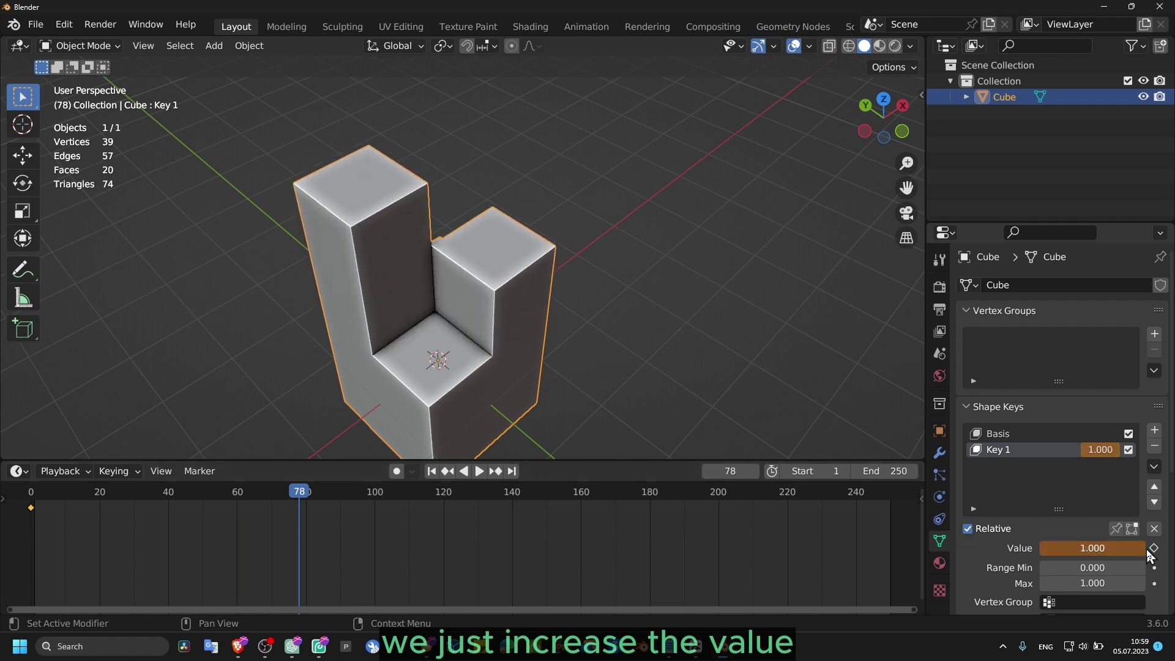
key("i")
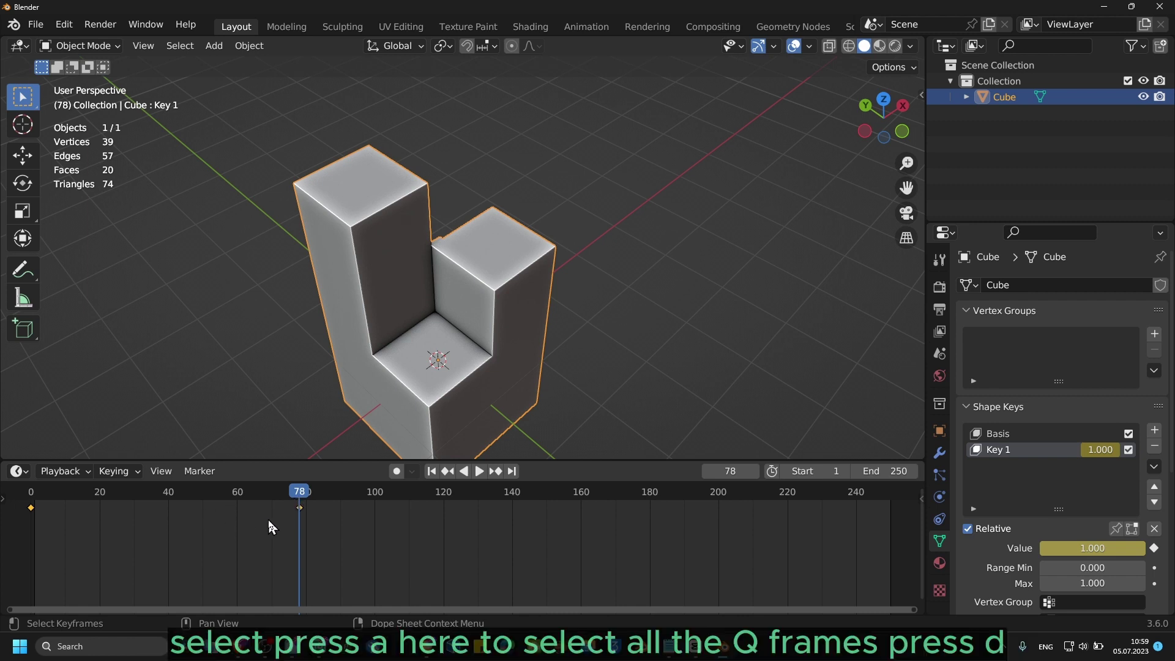
- Set Key 1's keyframes to Bounce interpolation and play the animation from the start
key("t")
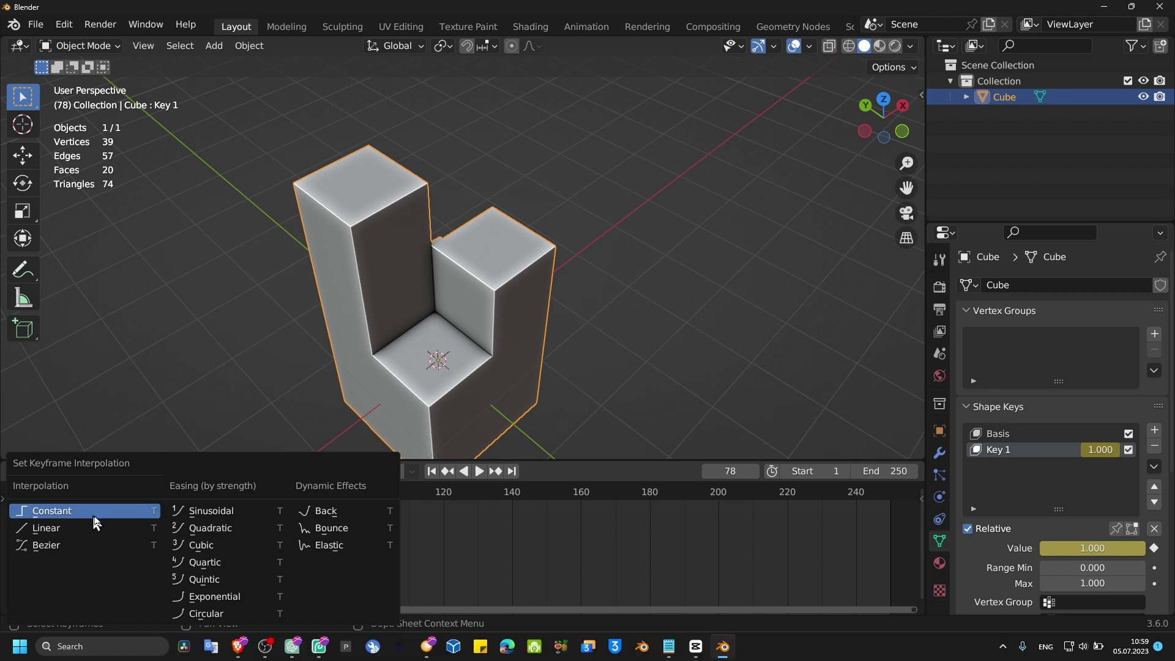
left_click(328, 530)
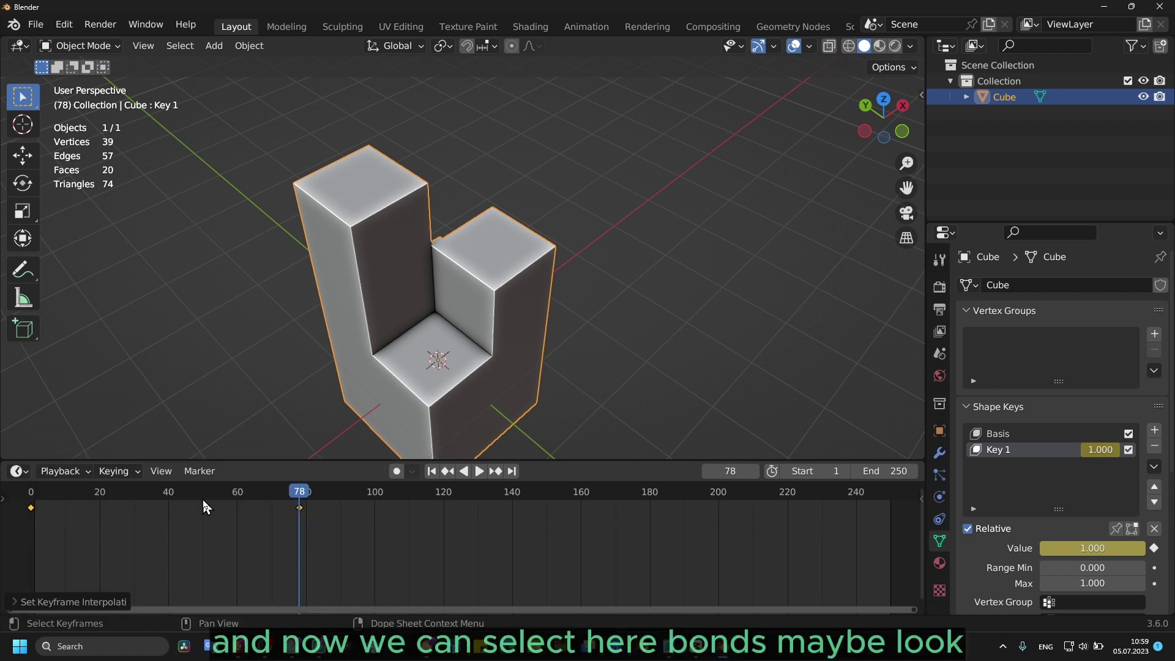
key("shift+Left")
key("space")
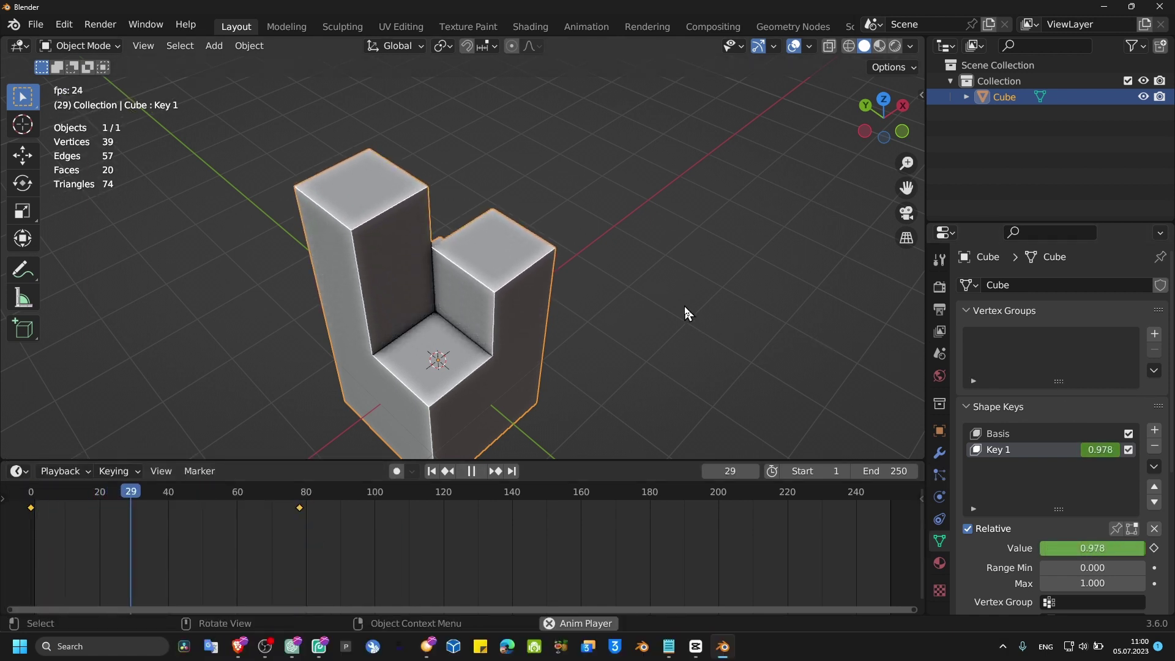
- Stop playback at frame 95 with the cube fully morphed and make Basis the active shape key
middle_click_drag(571, 281, 358, 270)
key("space")
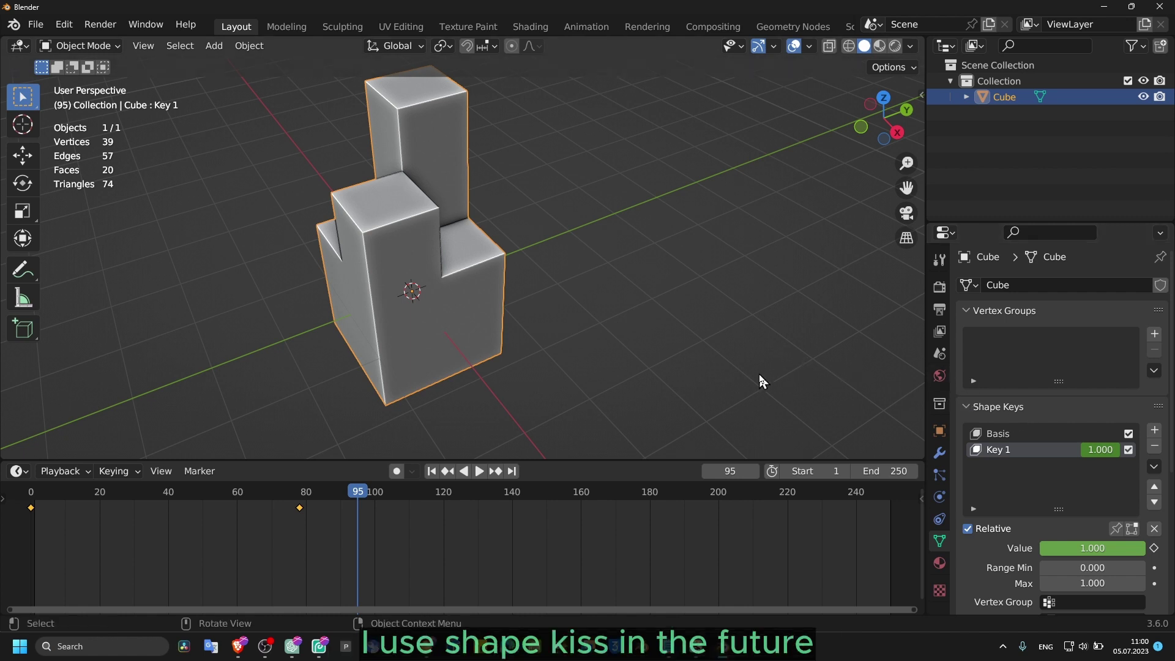
left_click(985, 434)
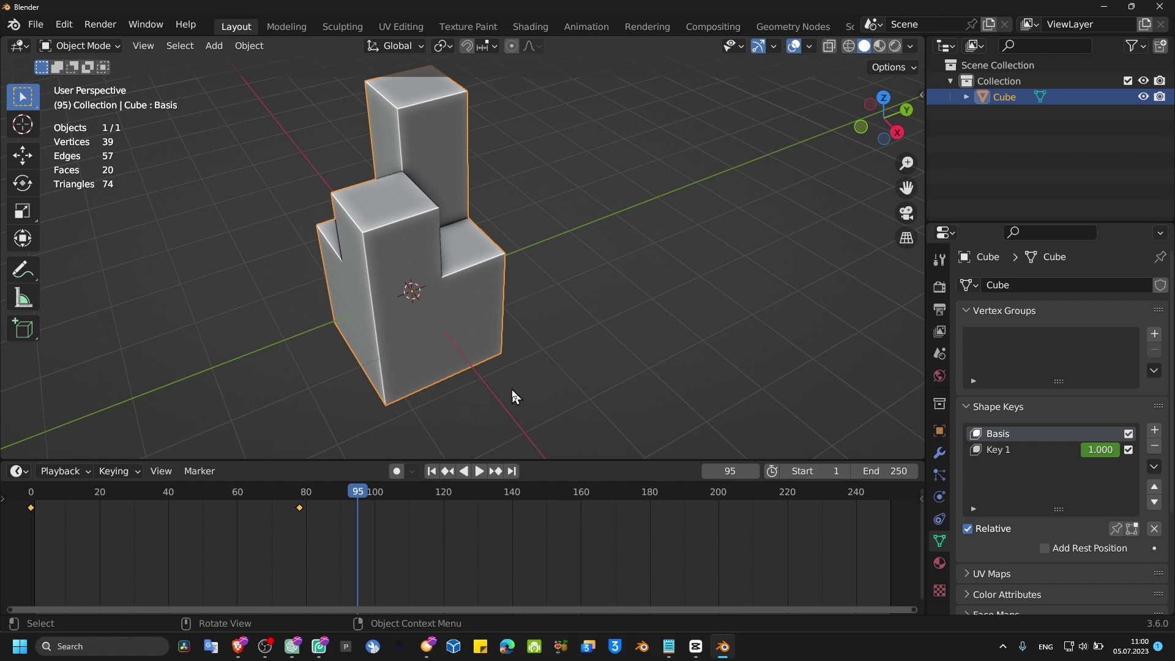
- Add a Subdivision Surface modifier (viewport 1, render 2) to the cube, then return to Object Data
key("Caps_Lock")
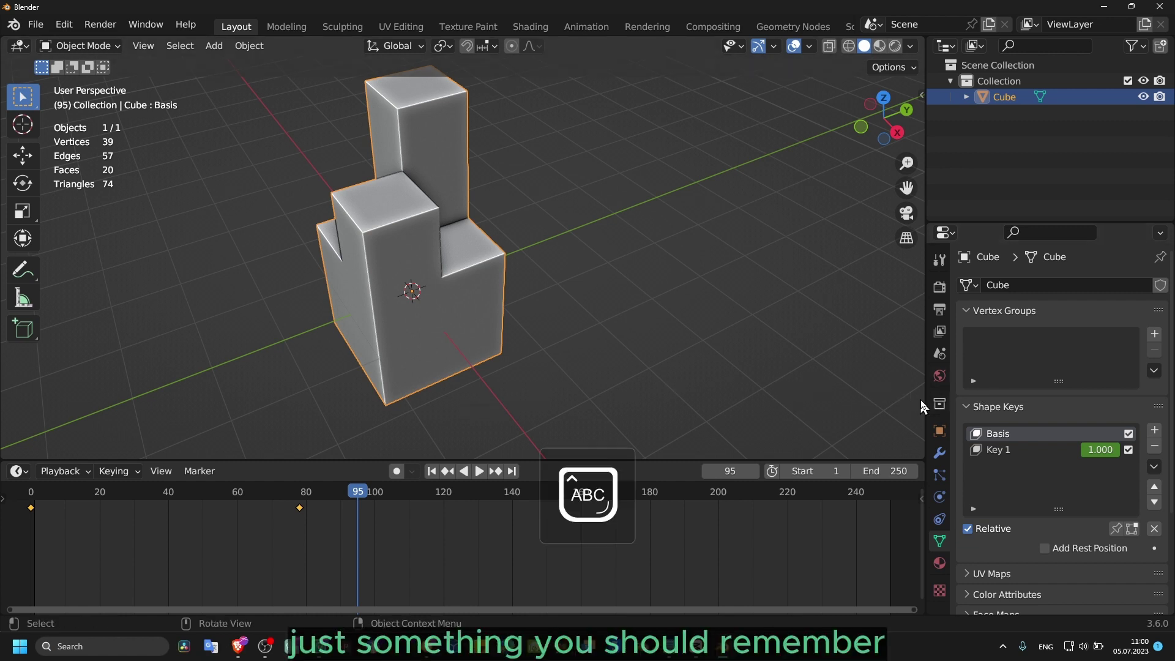
left_click(939, 451)
key("Caps_Lock")
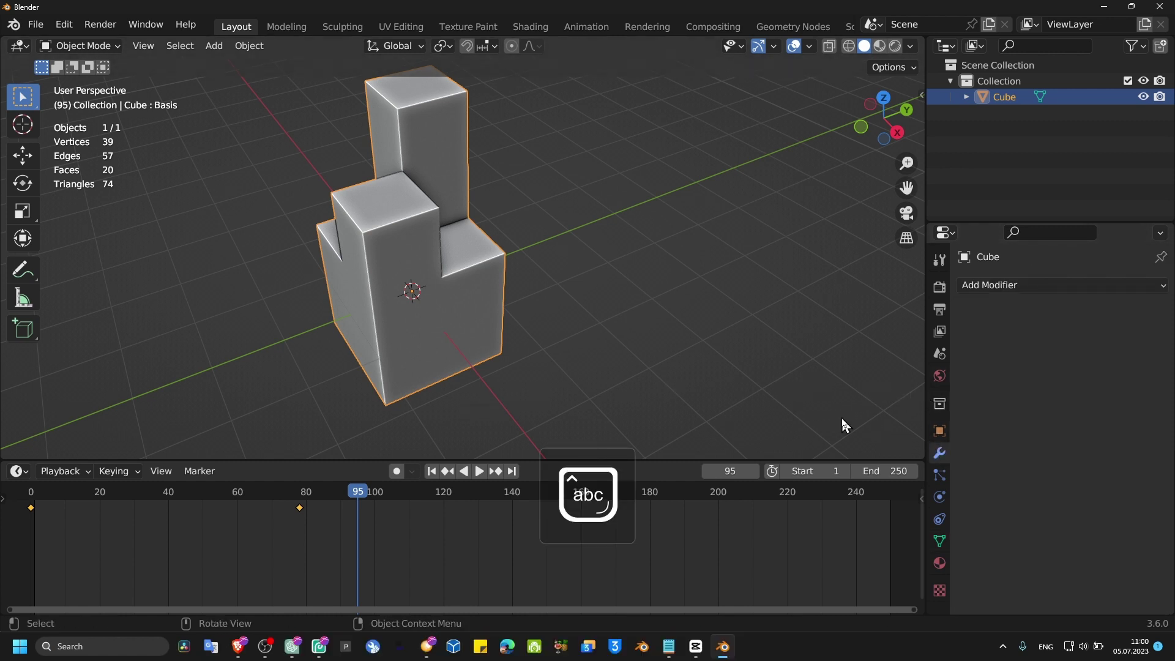
key("Tab")
left_click(989, 285)
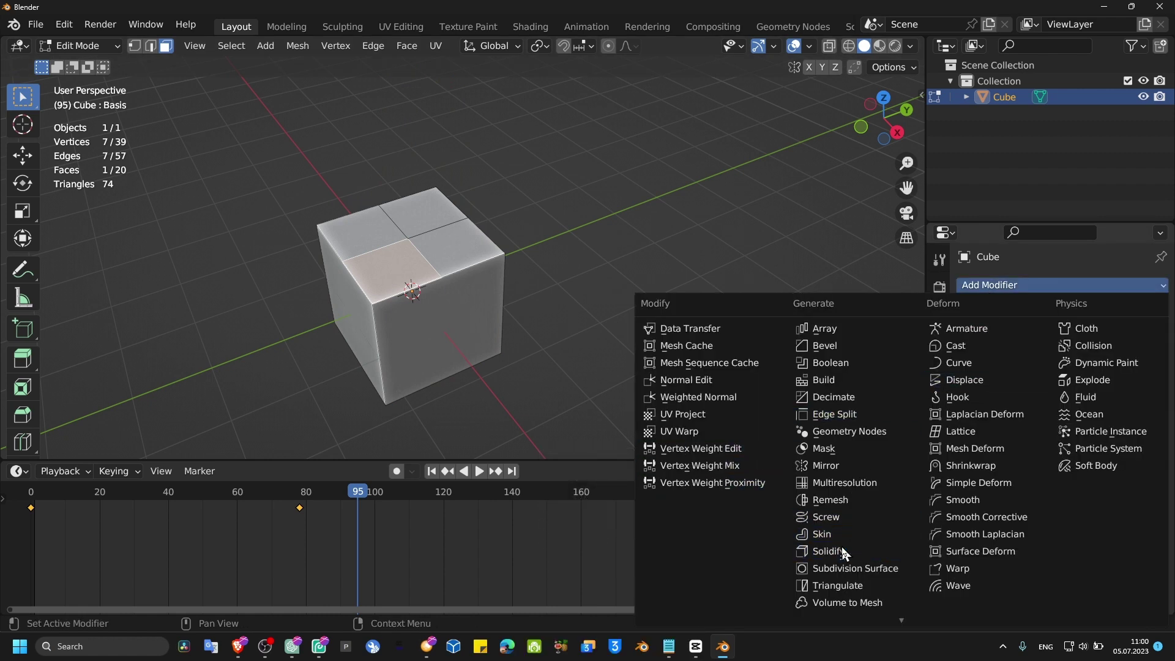
left_click(843, 564)
key("Tab")
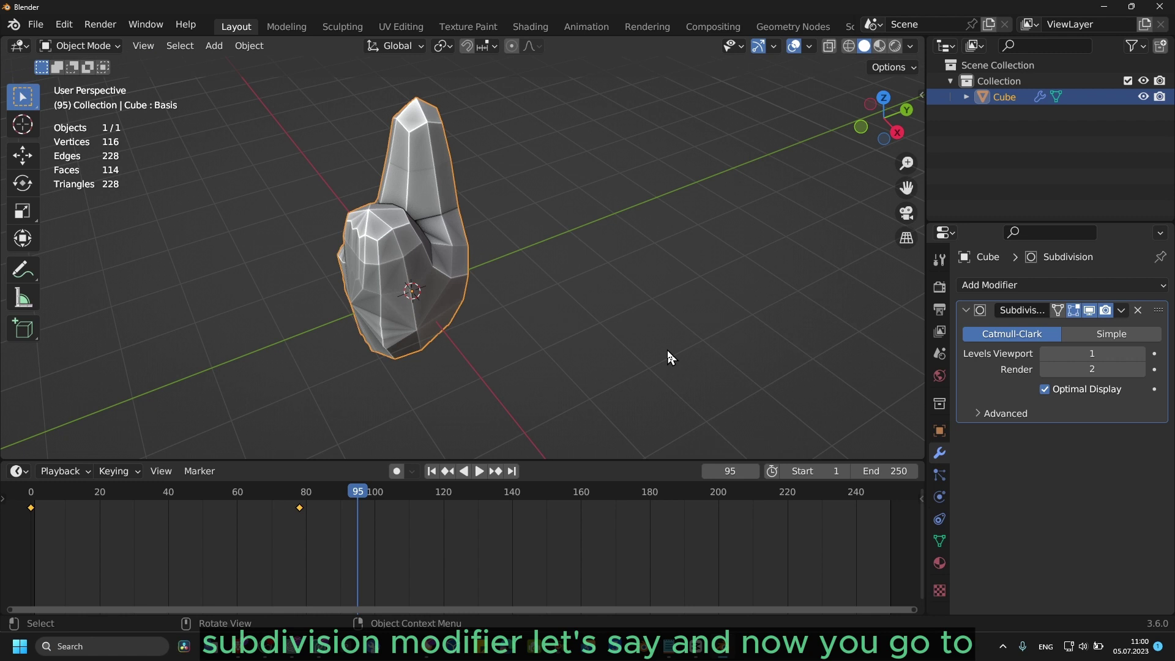
left_click(941, 541)
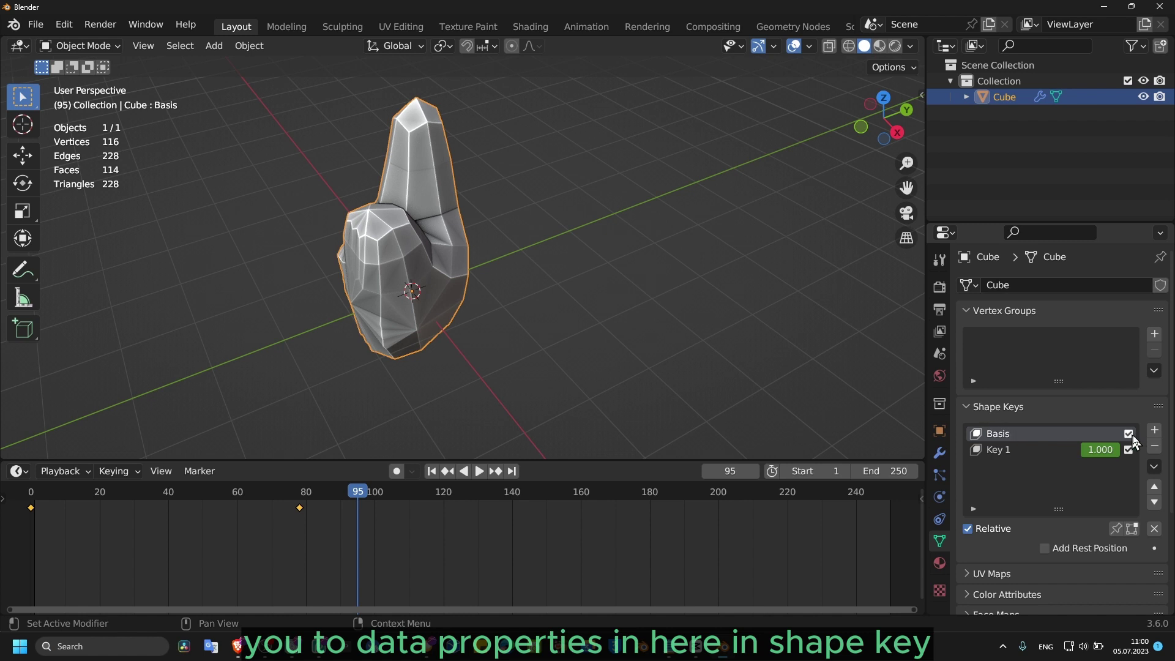
- Add shape key Key 2, extrude the cube's top face upward, and set Key 2 to 0.909
left_click(1155, 429)
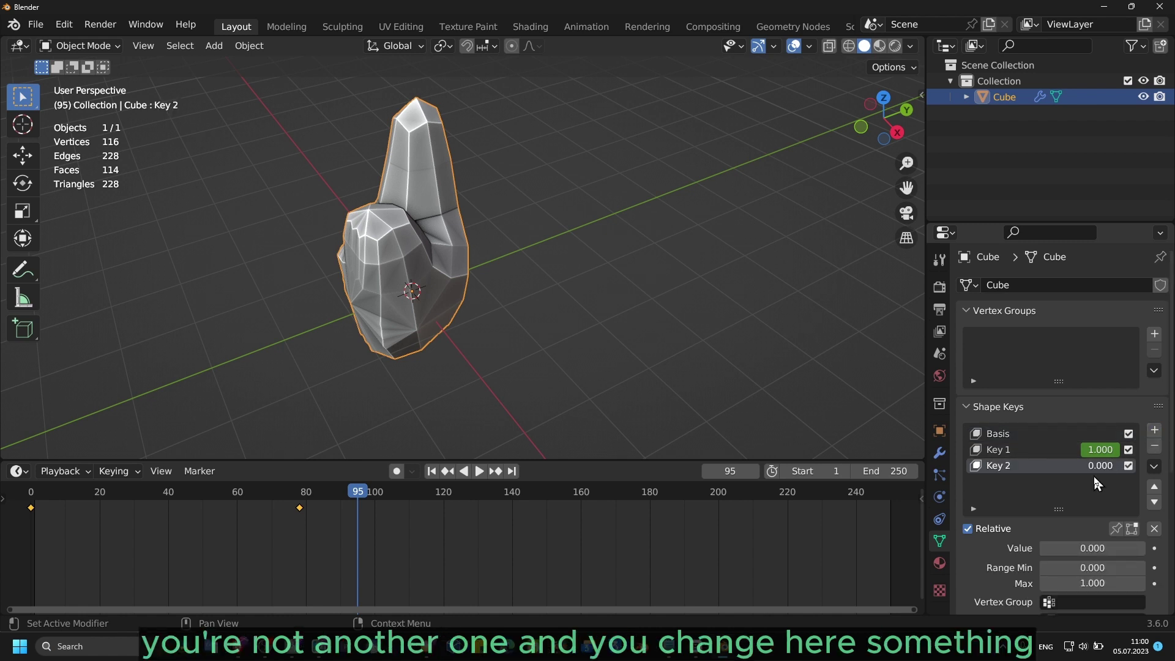
mouse_move(1063, 549)
left_mouse_down()
mouse_move(1144, 549)
mouse_move(1040, 549)
left_mouse_up()
key("Tab")
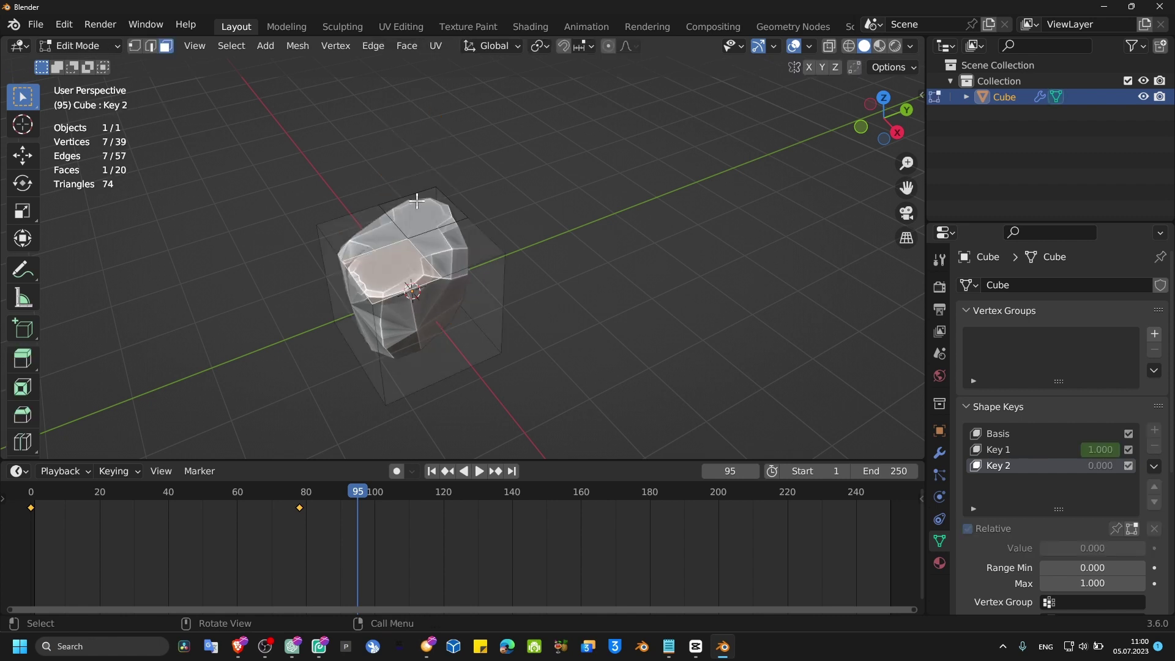
key("e")
left_click(618, 243)
key("Tab")
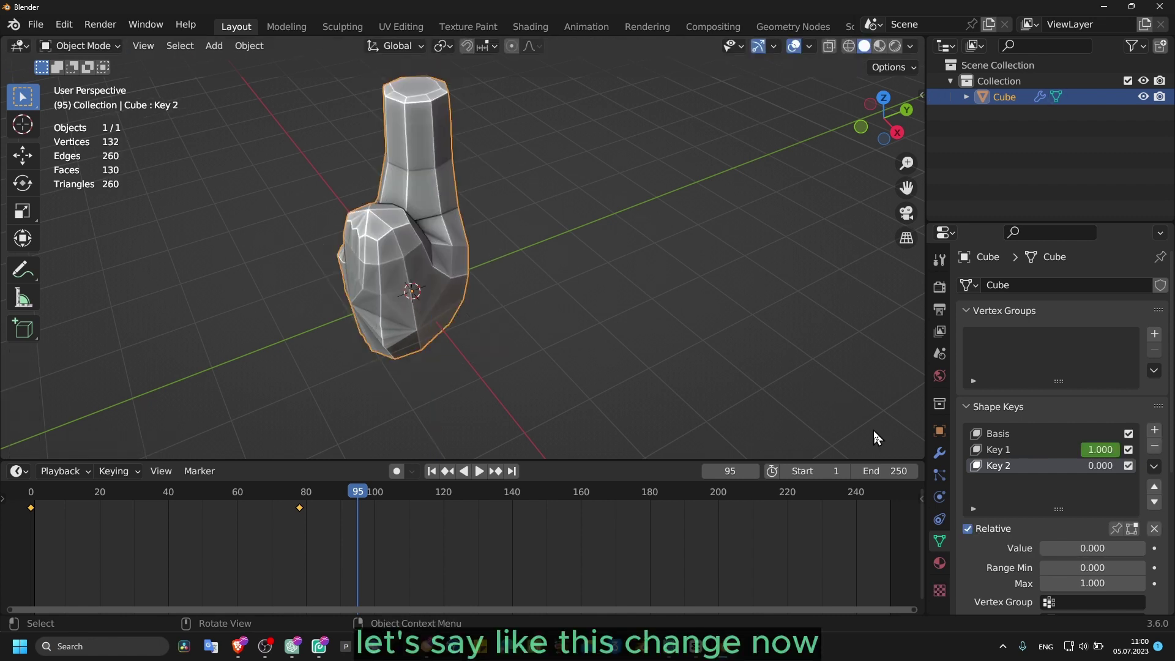
left_click_drag(1069, 548, 1102, 548)
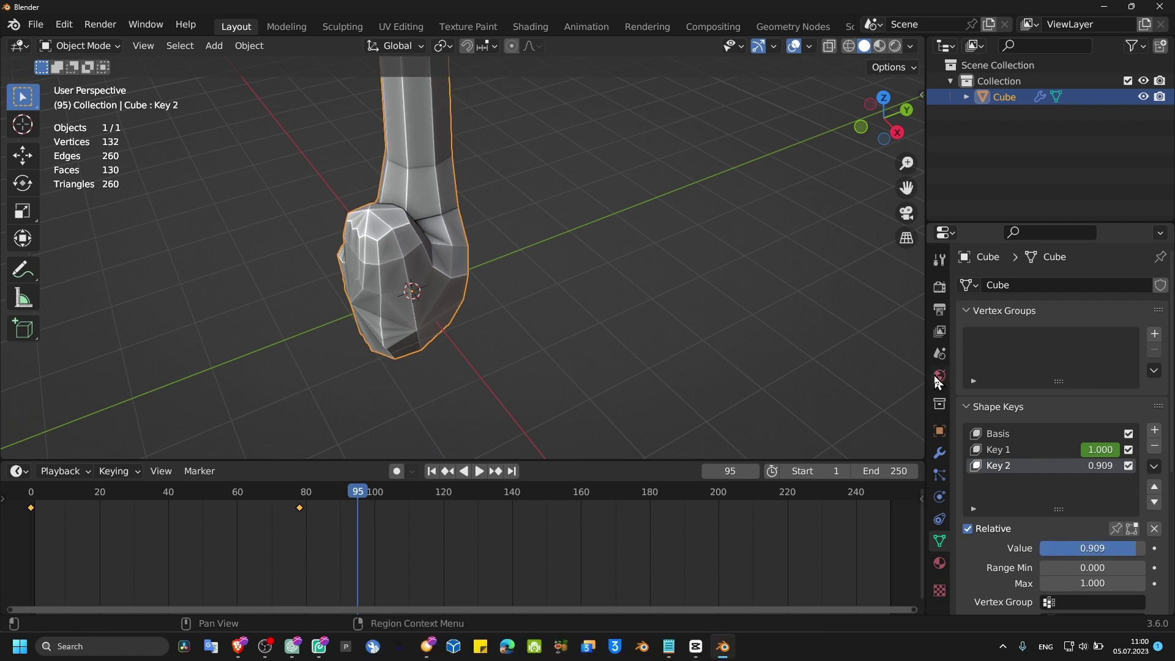
- Delete and undo the Subdivision modifier, then try applying it with Ctrl+A and the dropdown Apply
left_click(939, 453)
left_click(1137, 311)
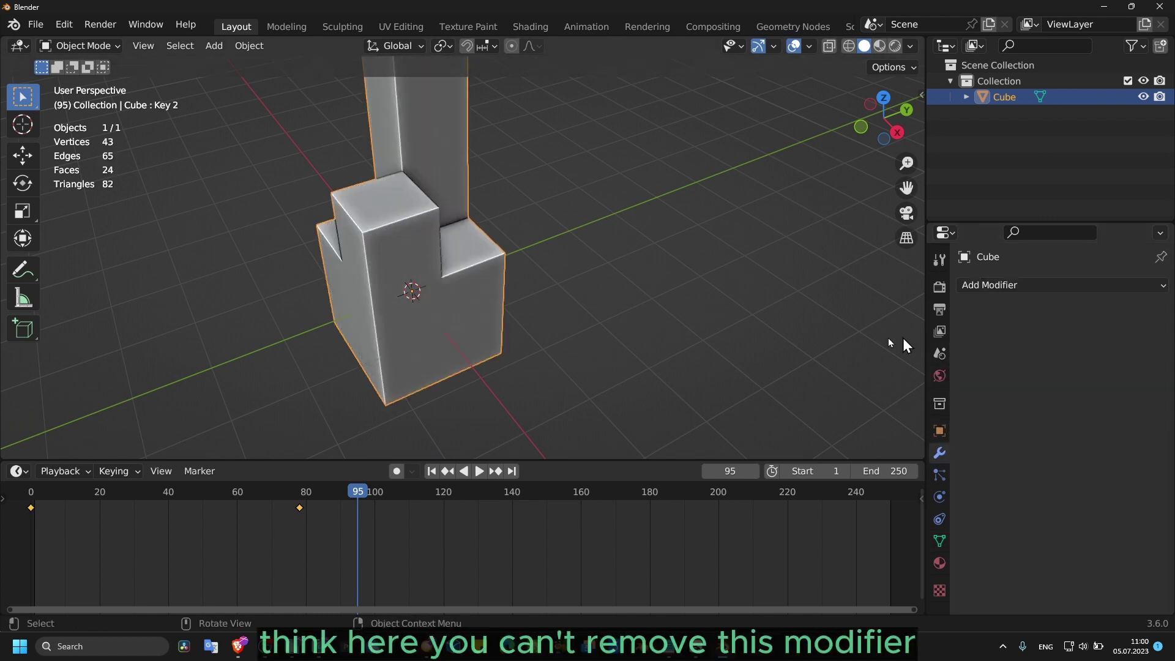
key("ctrl+z")
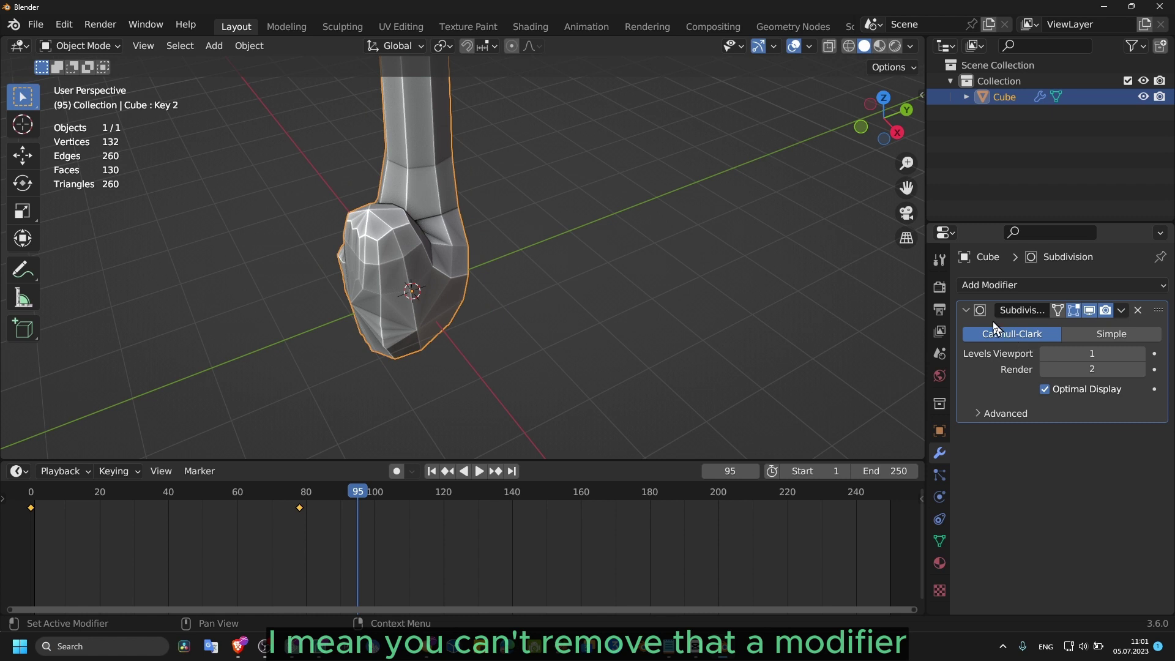
key("ctrl+a")
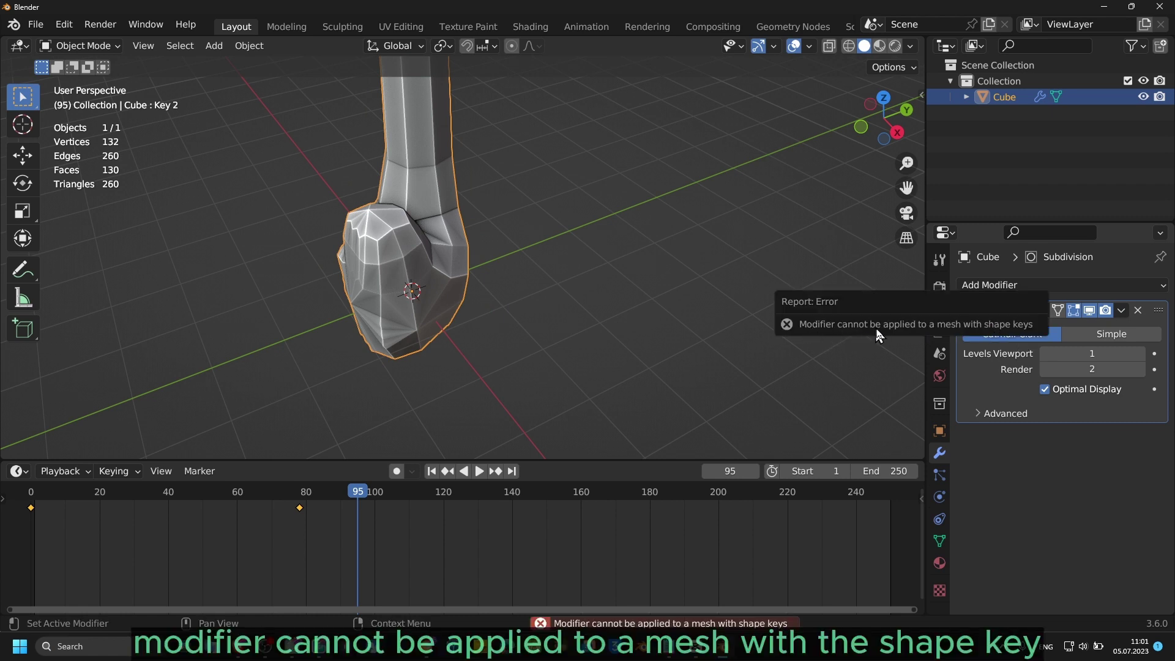
left_click(1121, 310)
left_click(1047, 326)
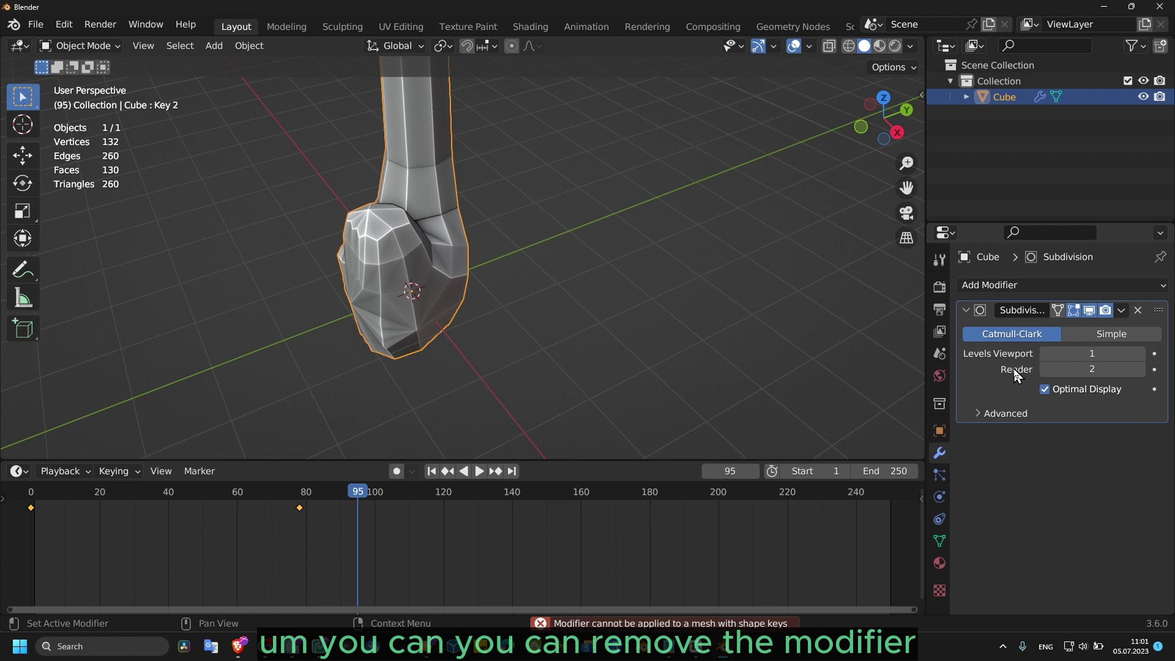
- Retry deleting, restoring and applying the Subdivision modifier, which Blender refuses because of shape keys
left_click(1136, 310)
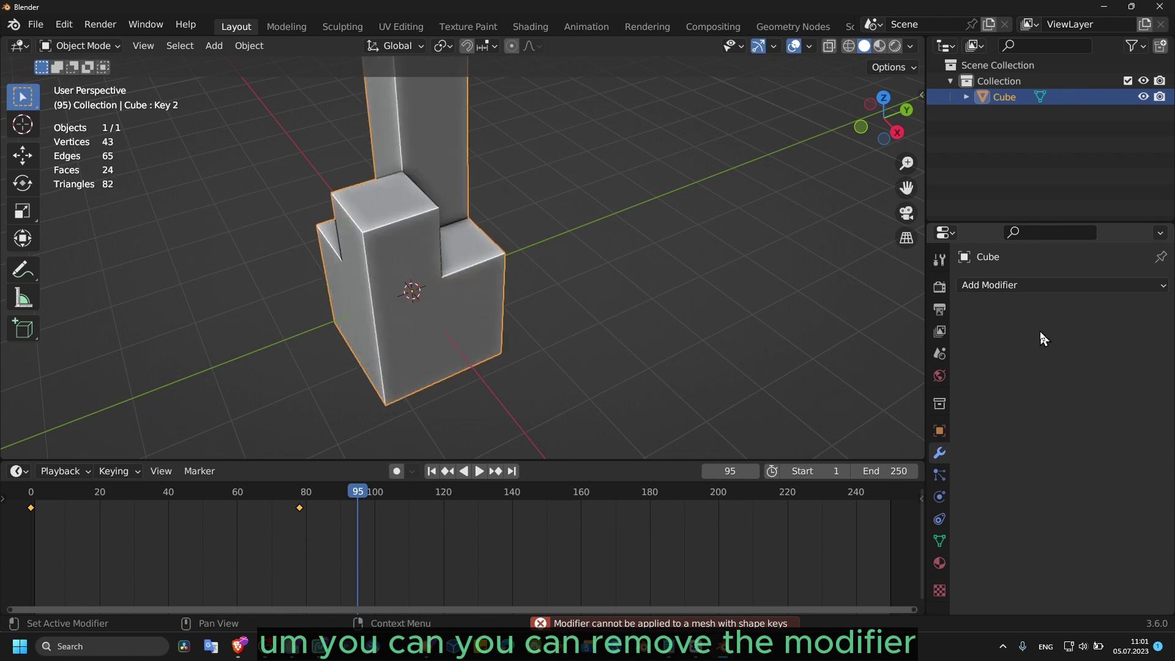
key("ctrl+z")
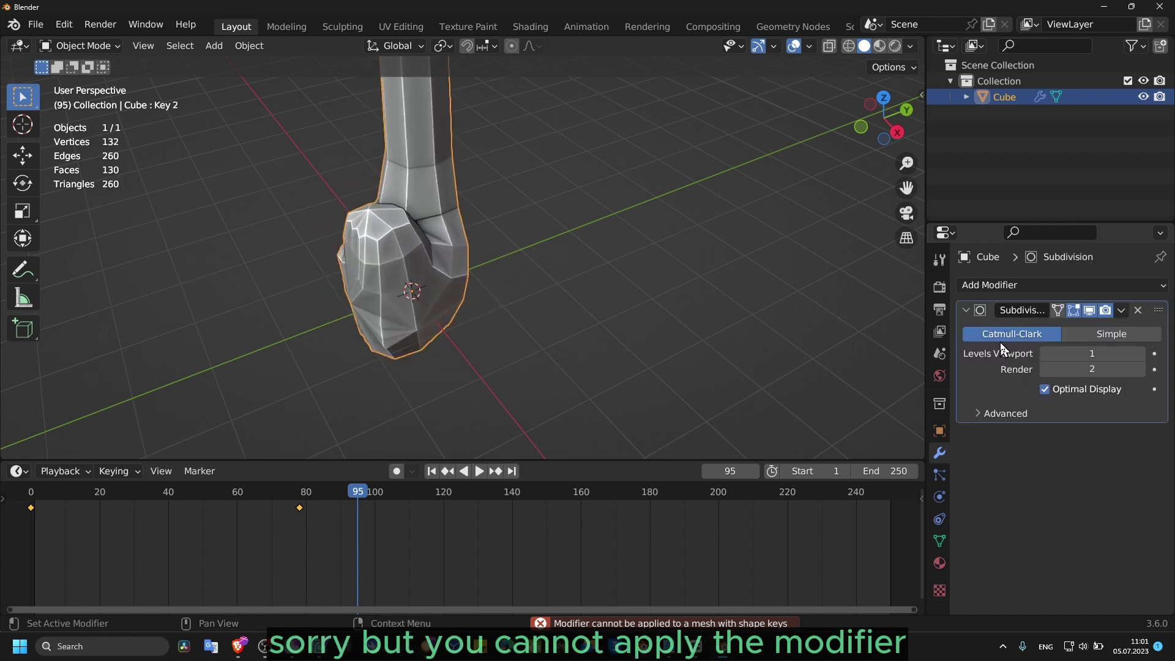
key("ctrl+a")
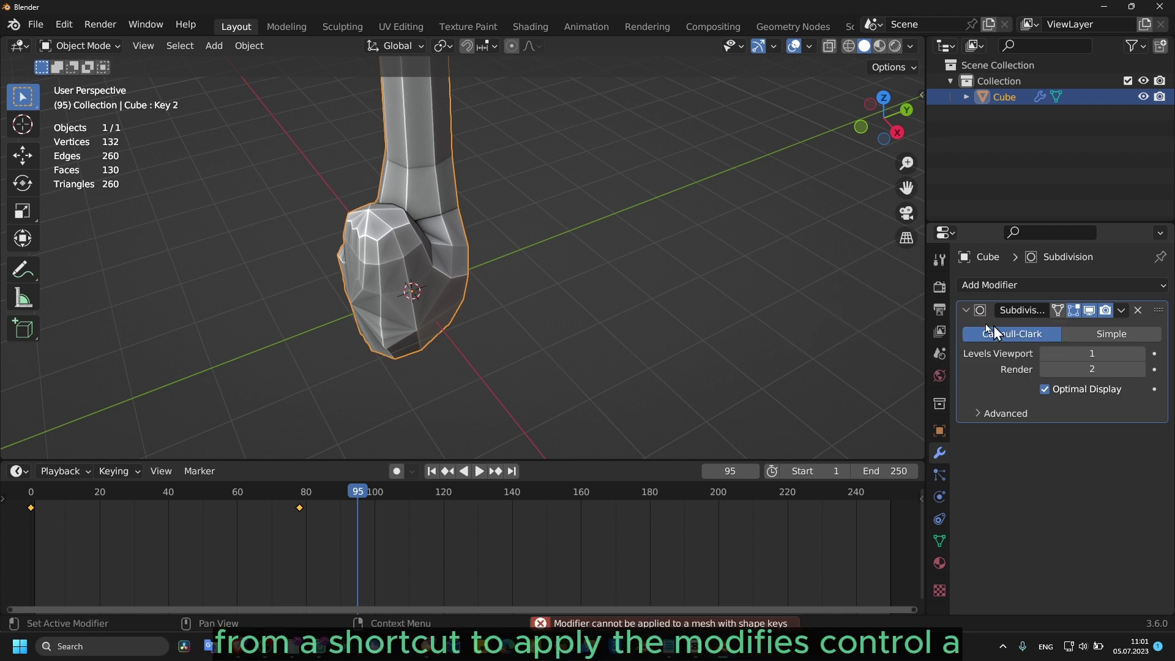
key("ctrl+a")
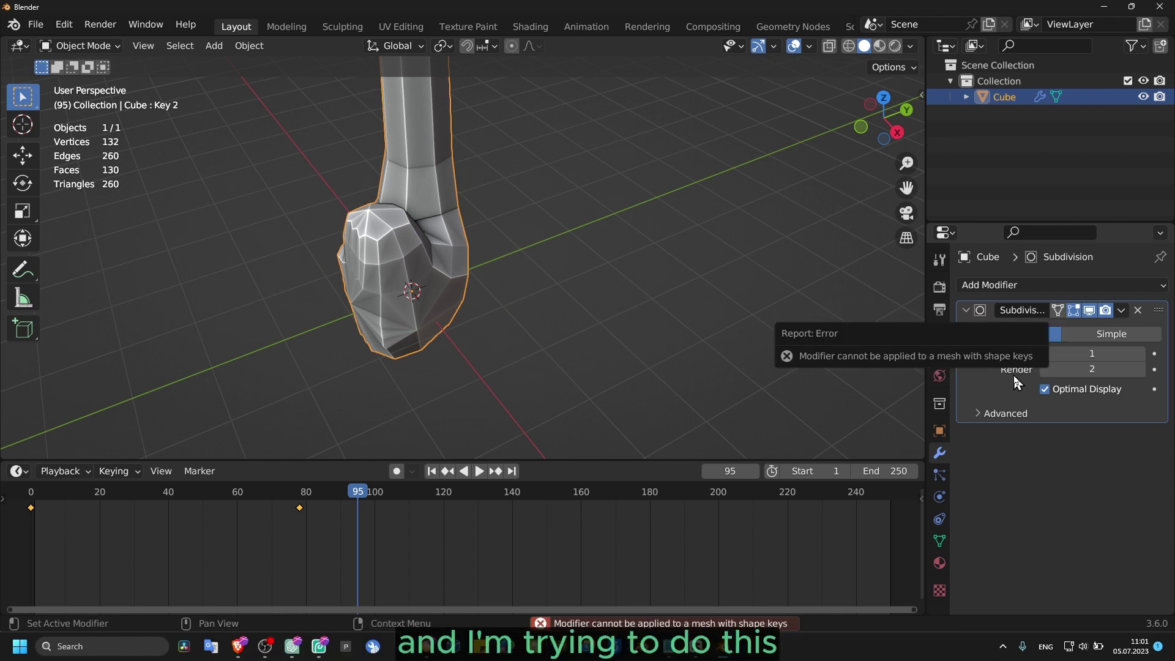
left_click(1122, 310)
left_click(1097, 331)
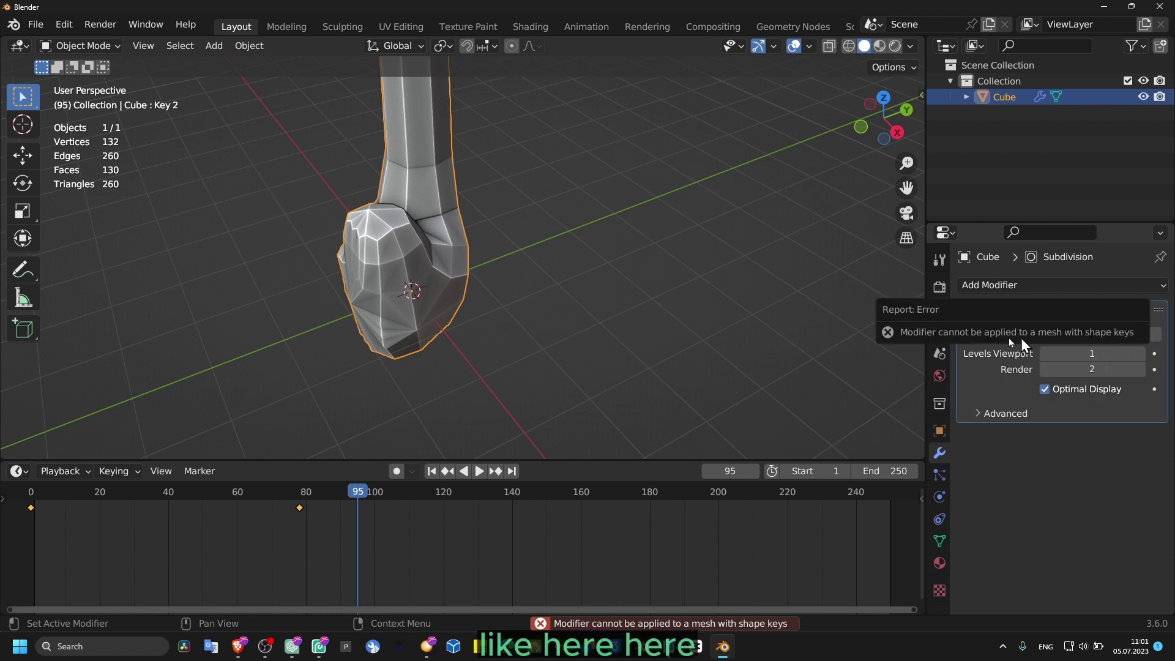
left_click(639, 372)
middle_click_drag(390, 253, 685, 405)
- Set Key 2 to 1.000, rewind to frame 0, and play the animation until frame 86
left_click(940, 541)
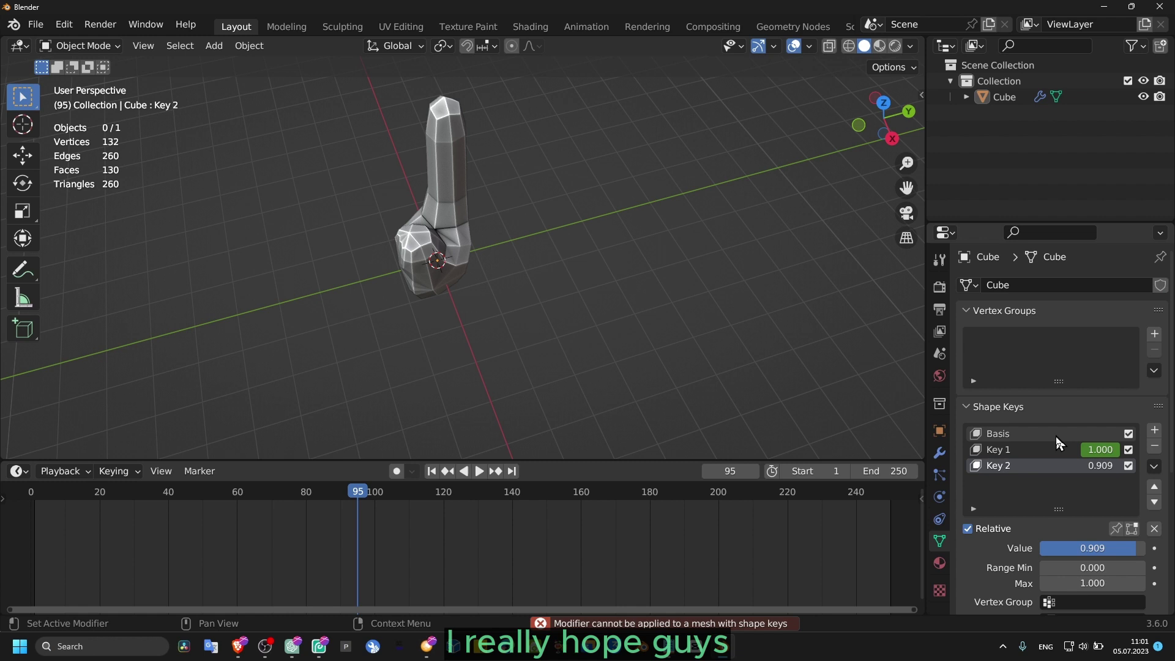
mouse_move(1083, 548)
left_mouse_down()
mouse_move(1022, 548)
mouse_move(1102, 548)
left_mouse_up()
left_click_drag(302, 495, 25, 496)
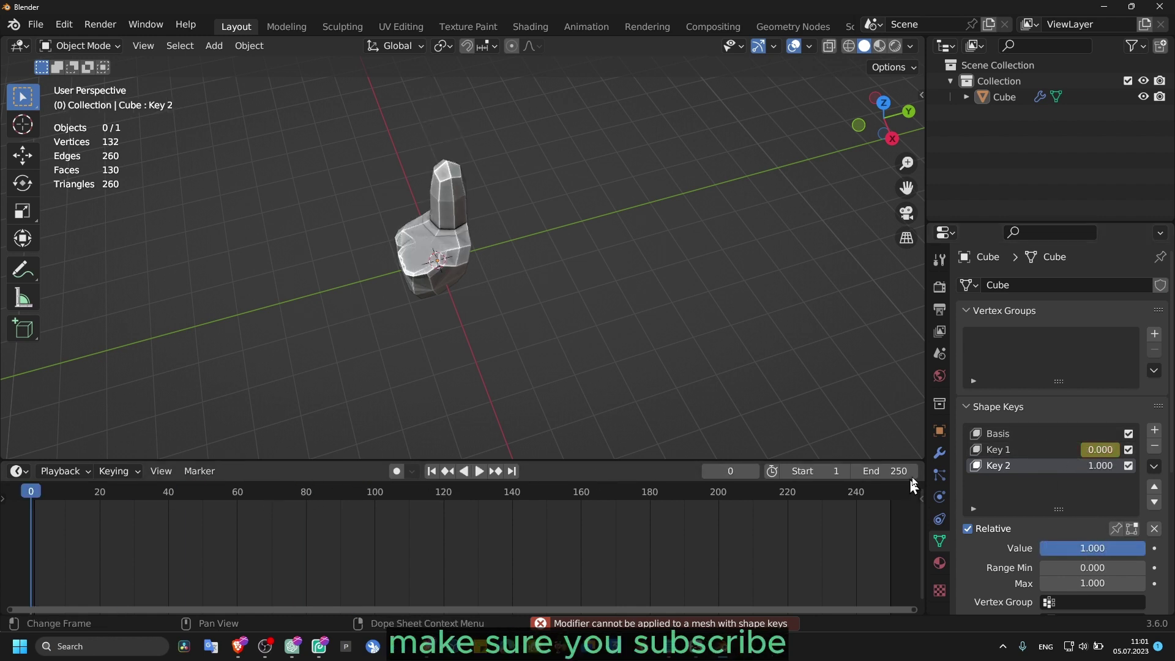
middle_click_drag(635, 296, 484, 241)
key("space")
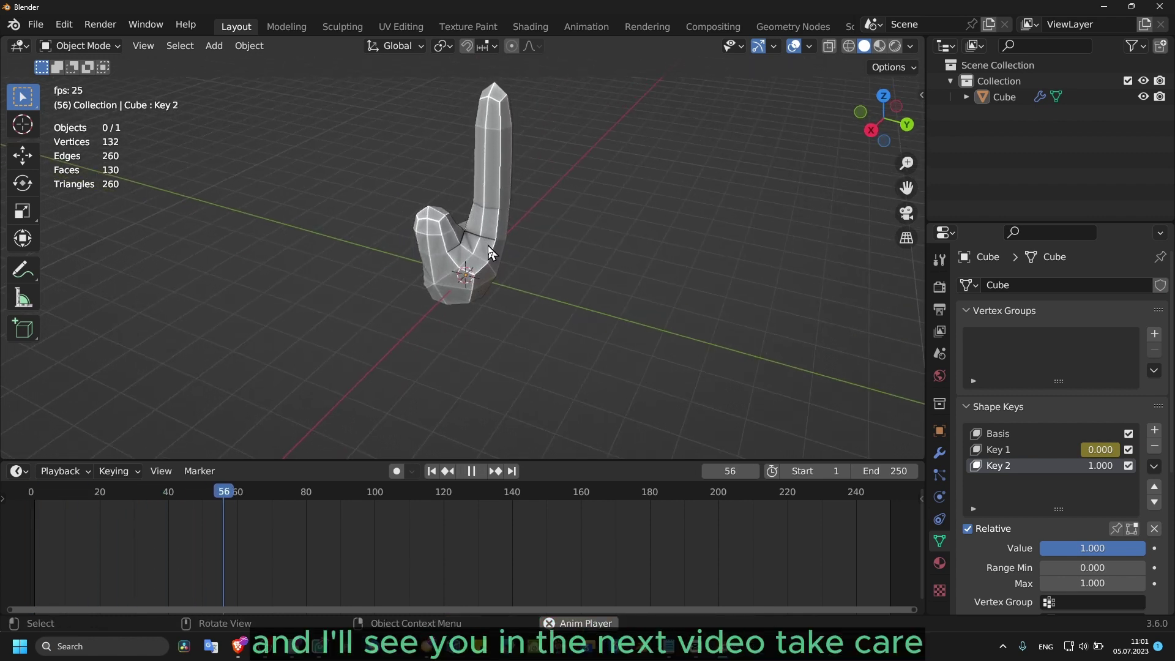
key("space")
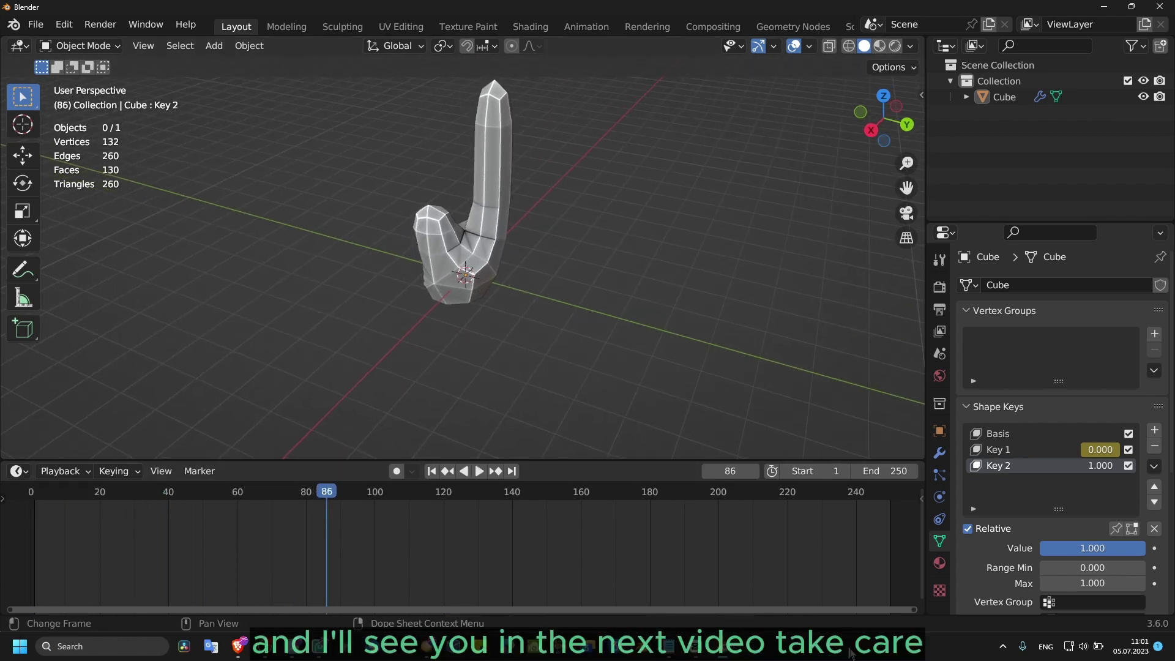